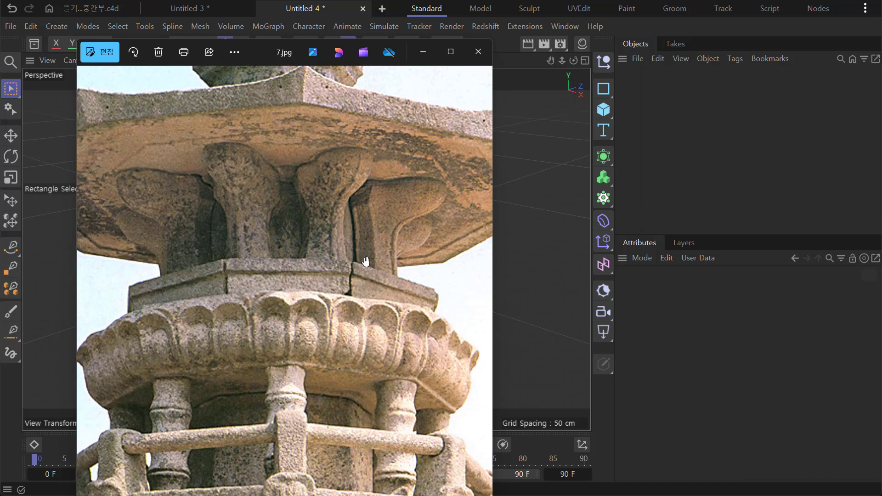
# Step: Add a cube to the scene and convert it to an editable polygon object
pyautogui.click(381, 1)
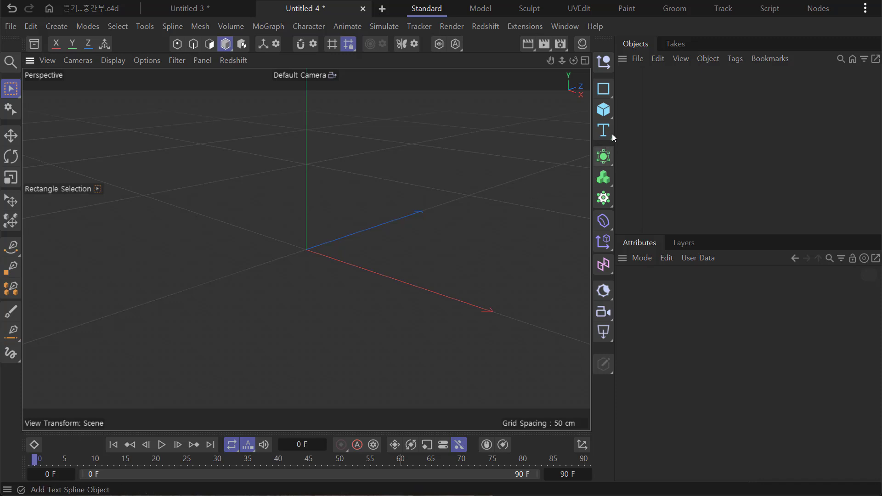
pyautogui.click(604, 110)
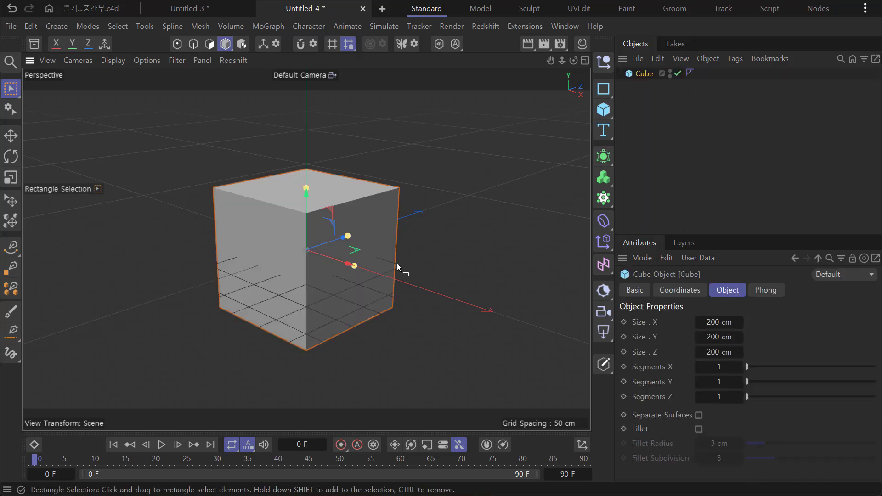
pyautogui.click(603, 364)
pyautogui.scroll(-5, 384, 308)
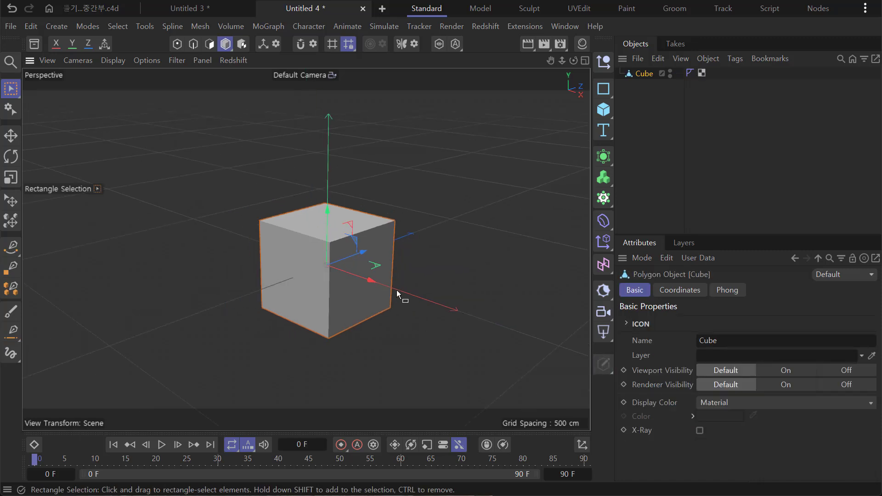
# Step: Extrude the cube's top polygon upward twice, by about 179 cm and by about 174 cm, to form a column
pyautogui.click(209, 44)
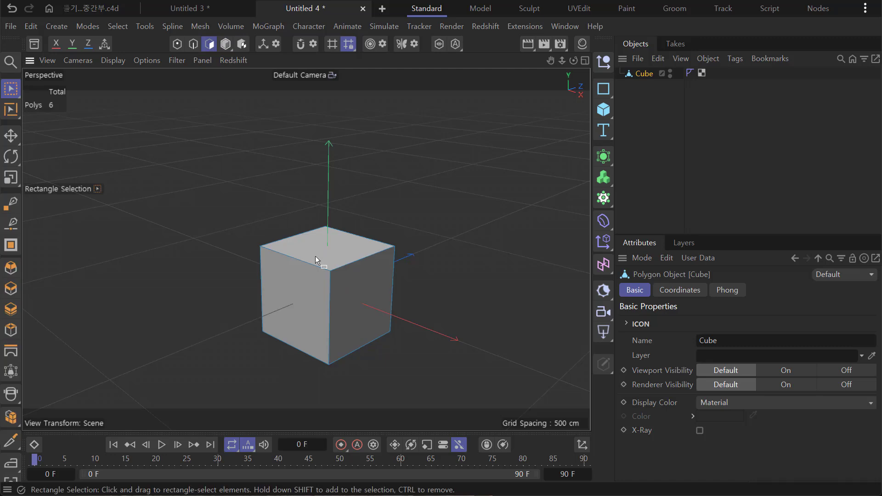
pyautogui.click(11, 88)
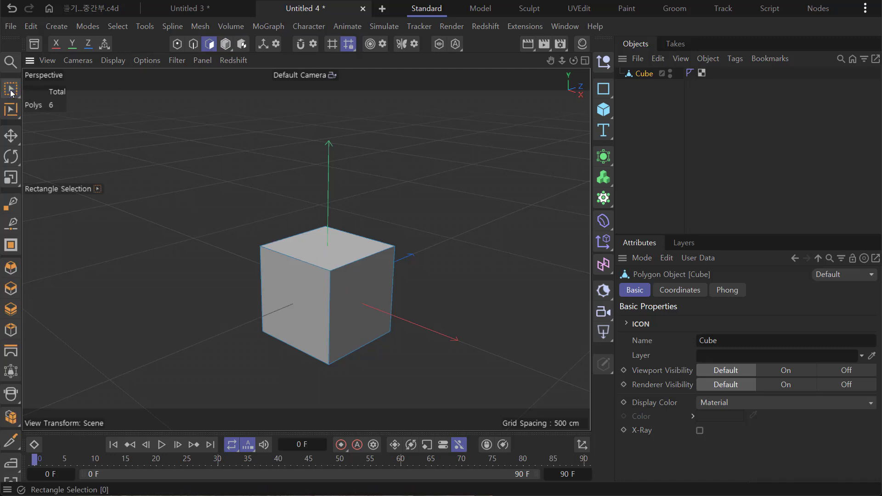
pyautogui.click(54, 111)
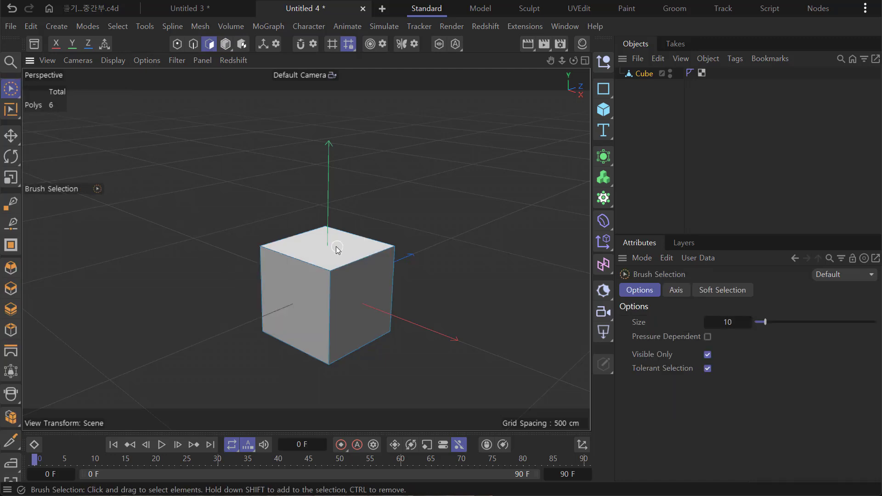
pyautogui.click(361, 253)
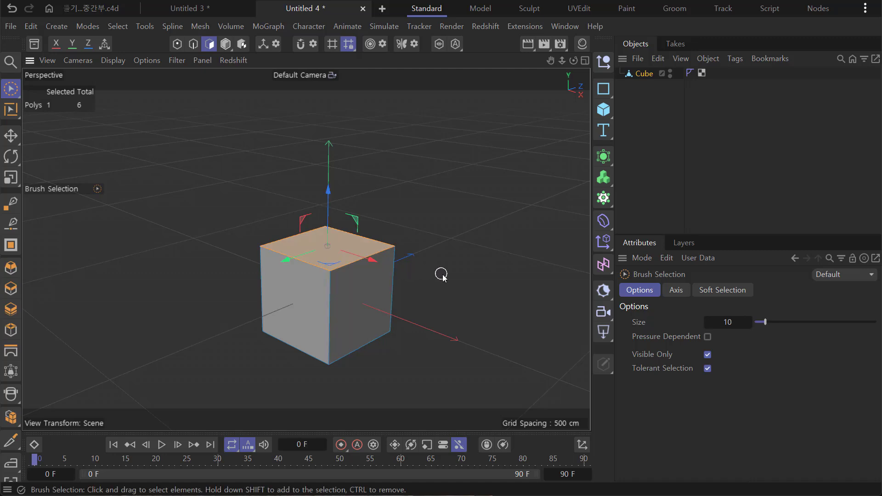
pyautogui.press('d')
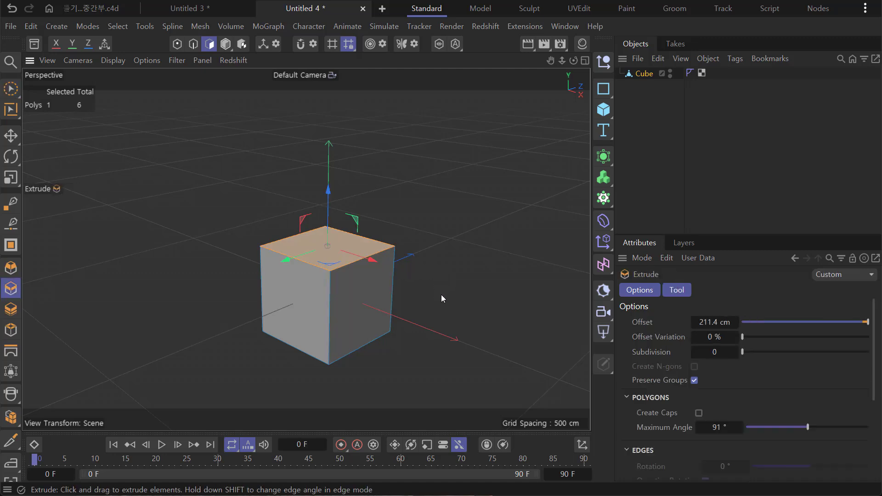
pyautogui.moveTo(441, 294); pyautogui.dragTo(515, 294)
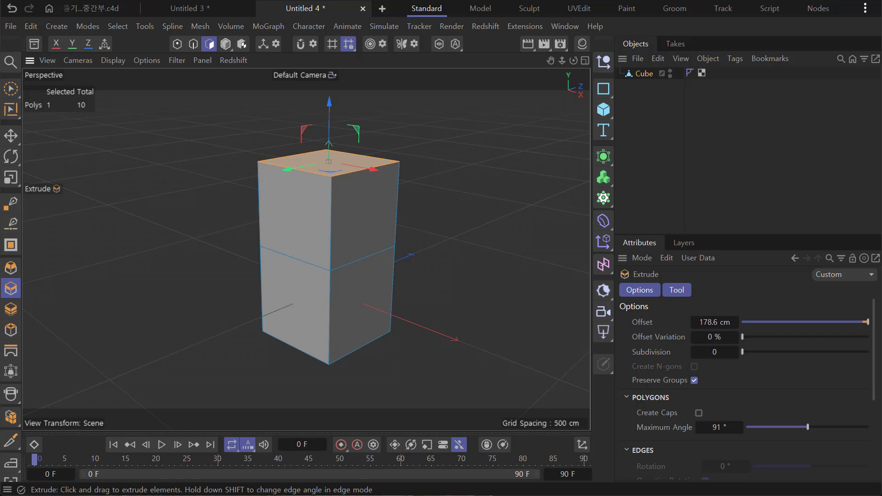
pyautogui.scroll(-2, 360, 283)
pyautogui.keyDown('alt'); pyautogui.moveTo(436, 275); pyautogui.dragTo(409, 305, button='middle'); pyautogui.keyUp('alt')
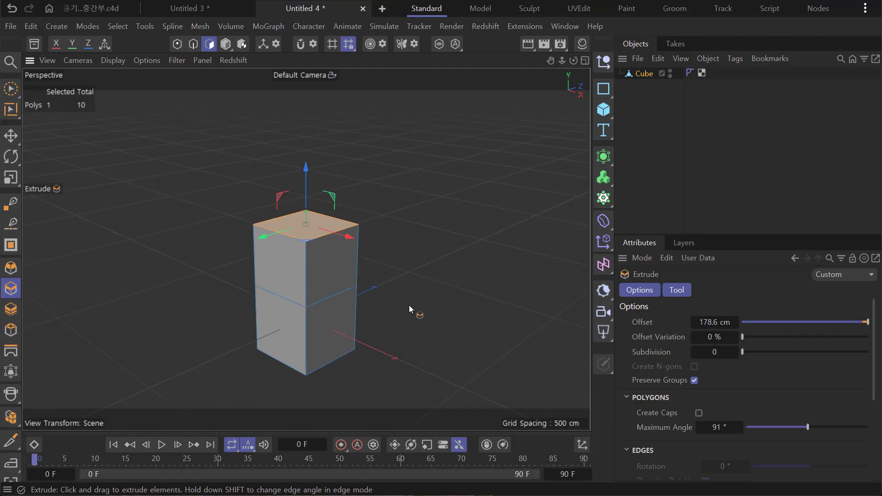
pyautogui.moveTo(416, 289); pyautogui.dragTo(495, 288)
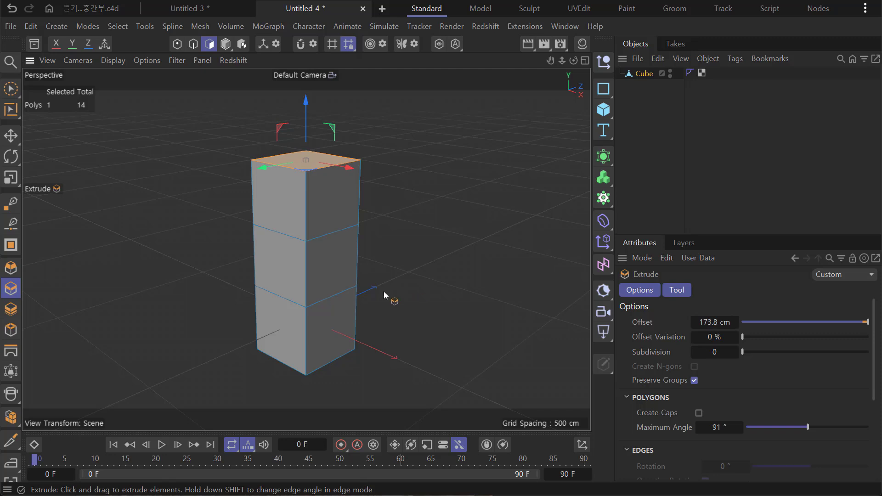
# Step: Extrude the front polygon of the column's uppermost block outward about 187 cm and compare the shape with reference photo 7.jpg
pyautogui.click(287, 208)
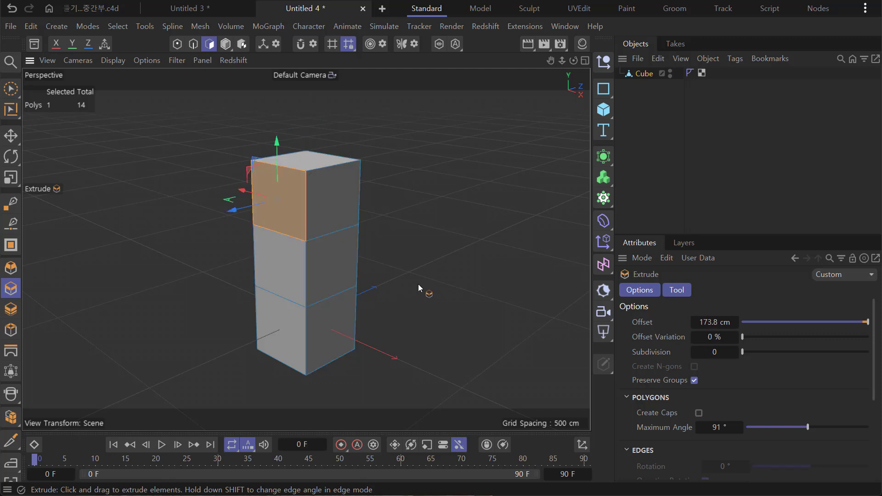
pyautogui.moveTo(418, 287); pyautogui.dragTo(504, 287)
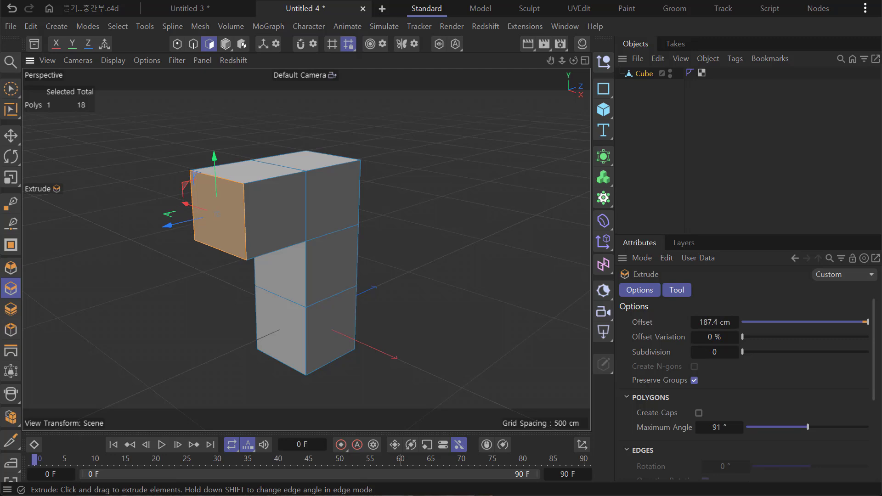
pyautogui.keyDown('alt'); pyautogui.moveTo(462, 315); pyautogui.dragTo(427, 299); pyautogui.keyUp('alt')
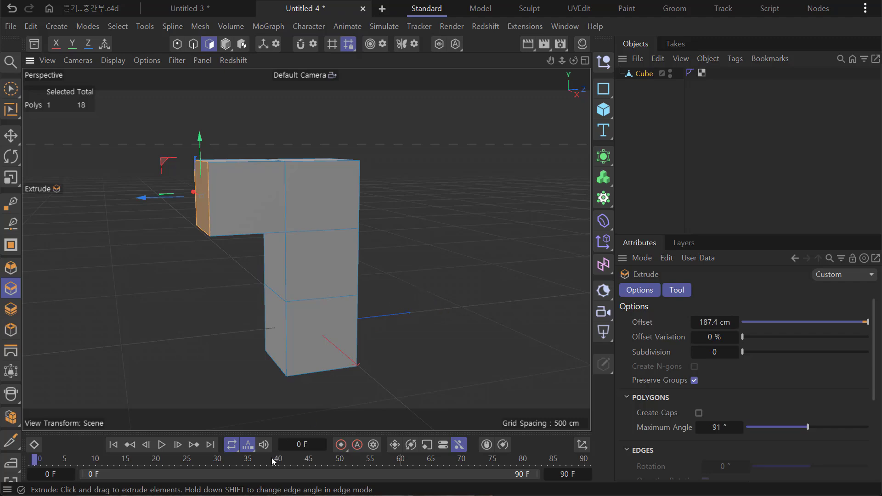
pyautogui.click(281, 492)
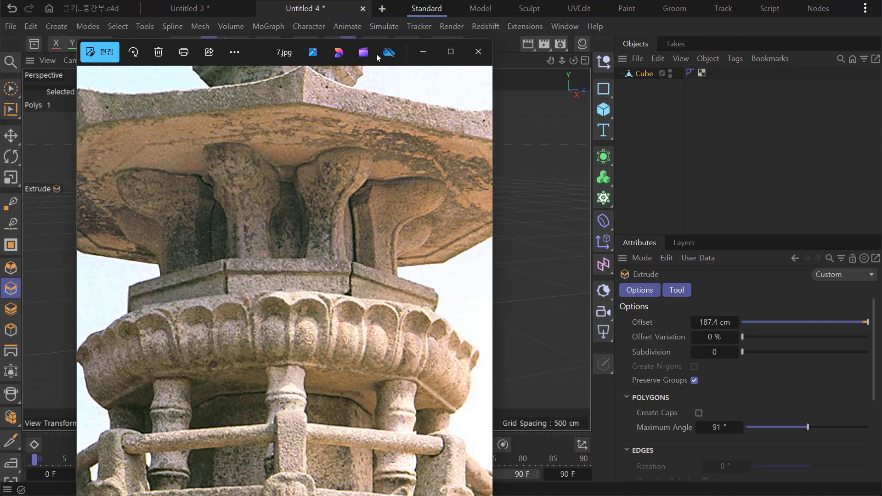
pyautogui.click(422, 52)
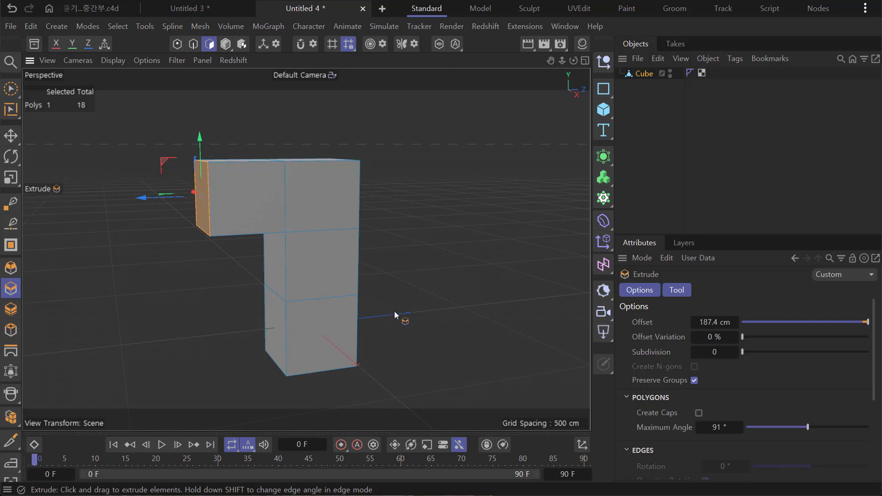
# Step: In the front view, scale the two middle rows of points inward along X to narrow the column's waist
pyautogui.press('F4')
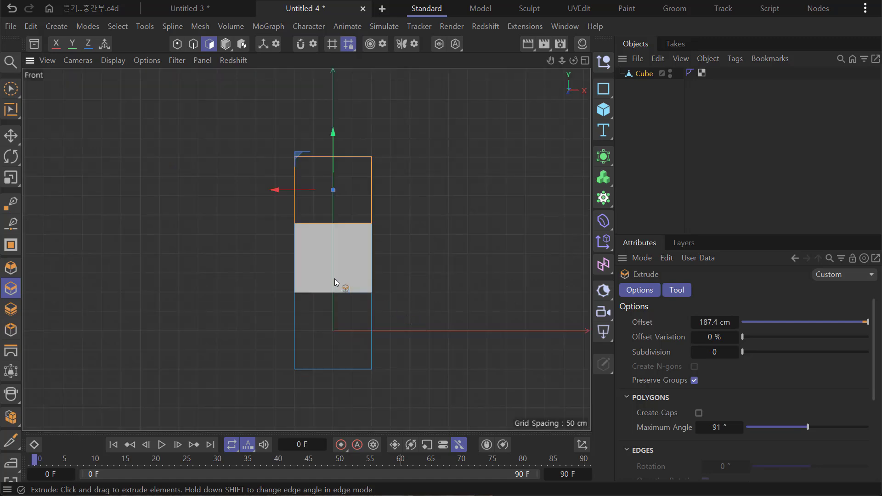
pyautogui.click(177, 44)
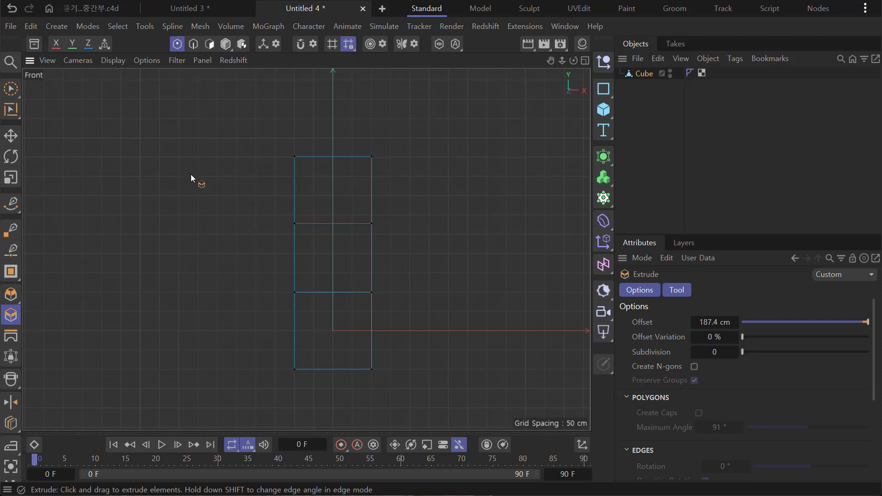
pyautogui.press('0')
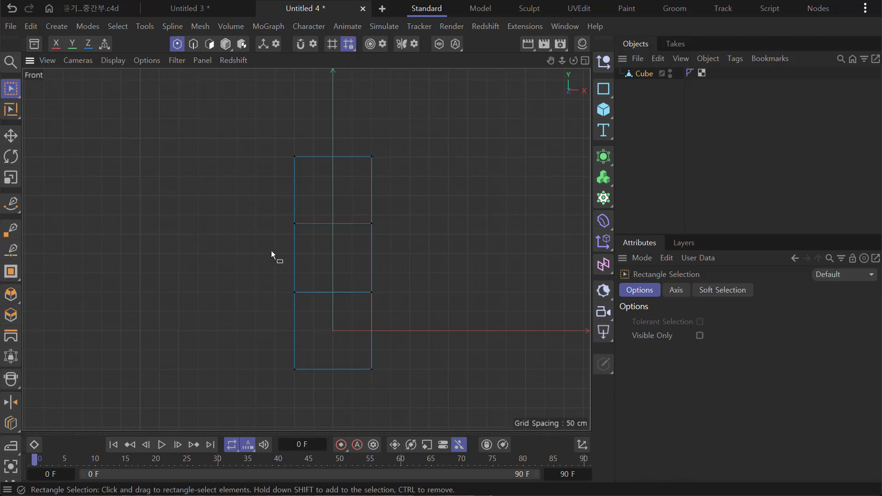
pyautogui.moveTo(269, 209); pyautogui.dragTo(400, 304)
pyautogui.press('t')
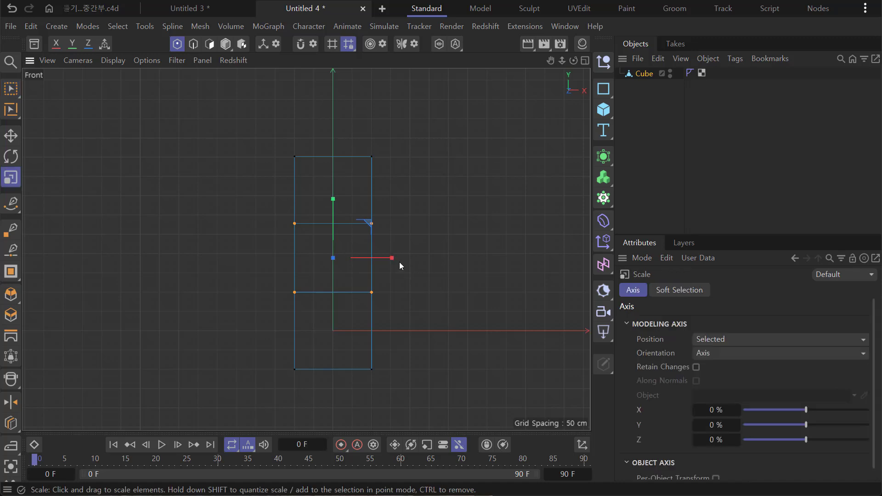
pyautogui.moveTo(393, 259); pyautogui.dragTo(371, 262)
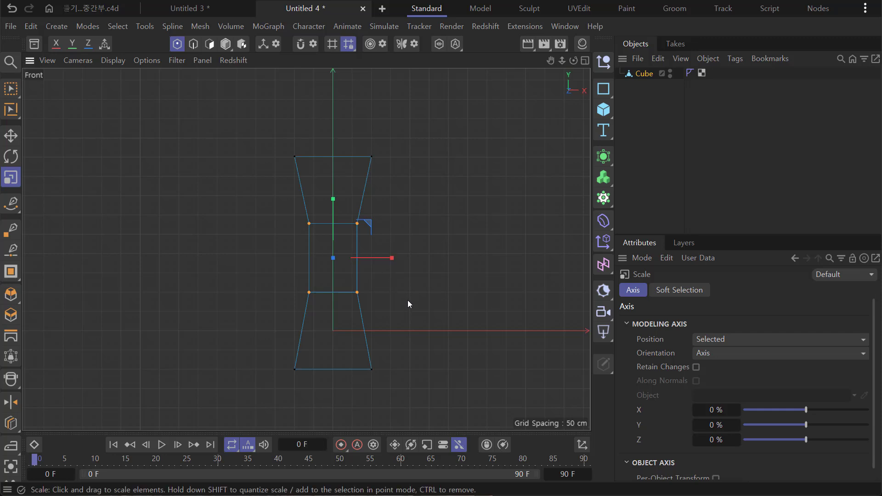
# Step: Turn on modeling symmetry and check its settings for planar mirroring across local X
pyautogui.hotkey('alt', 'w')
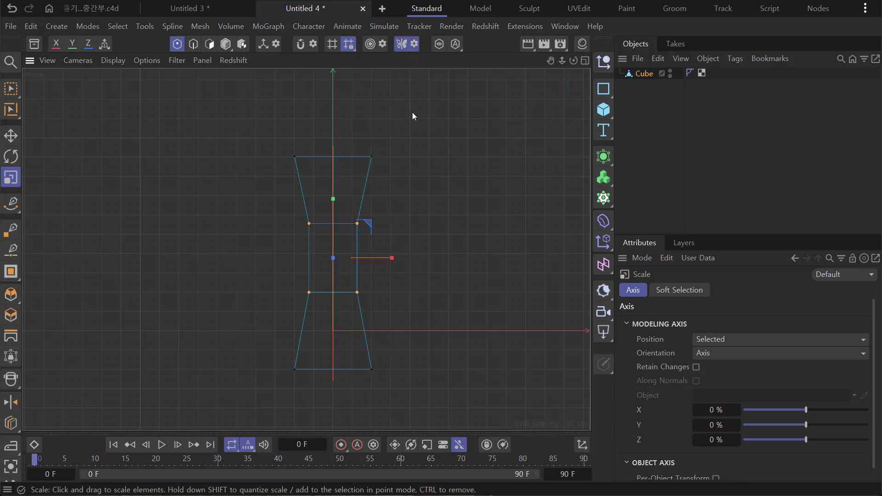
pyautogui.press('F1')
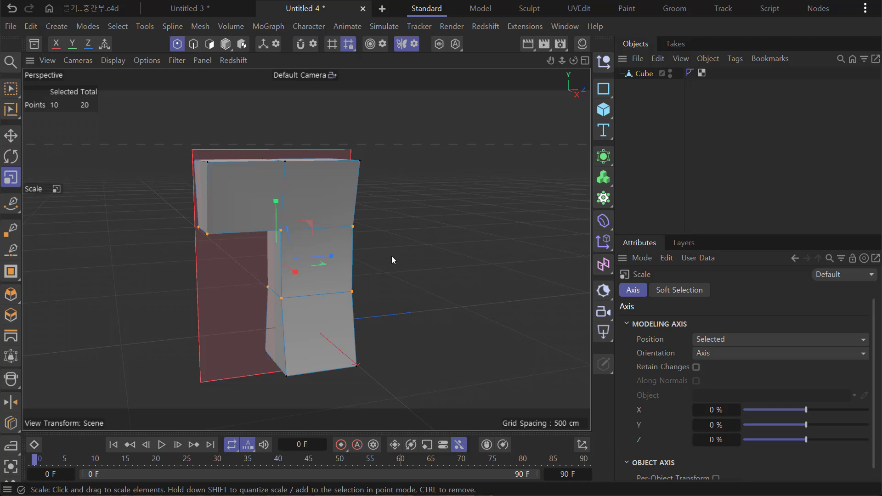
pyautogui.keyDown('alt'); pyautogui.moveTo(392, 260); pyautogui.dragTo(460, 268); pyautogui.keyUp('alt')
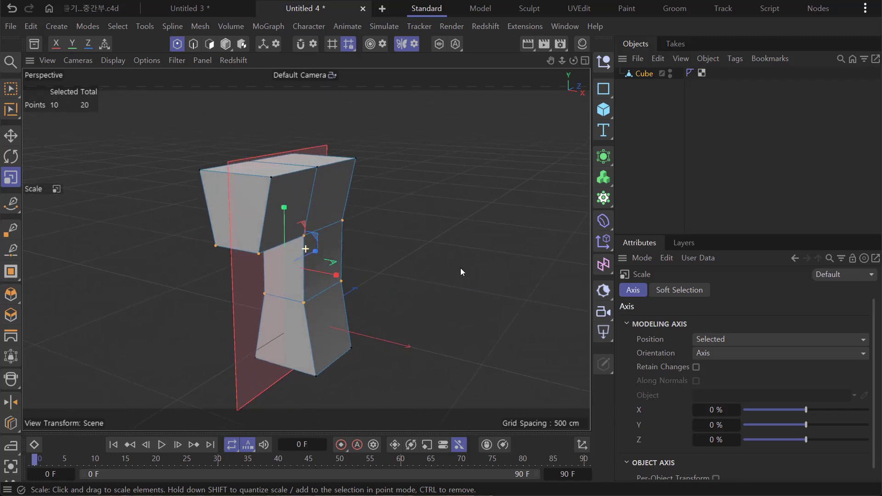
pyautogui.click(415, 44)
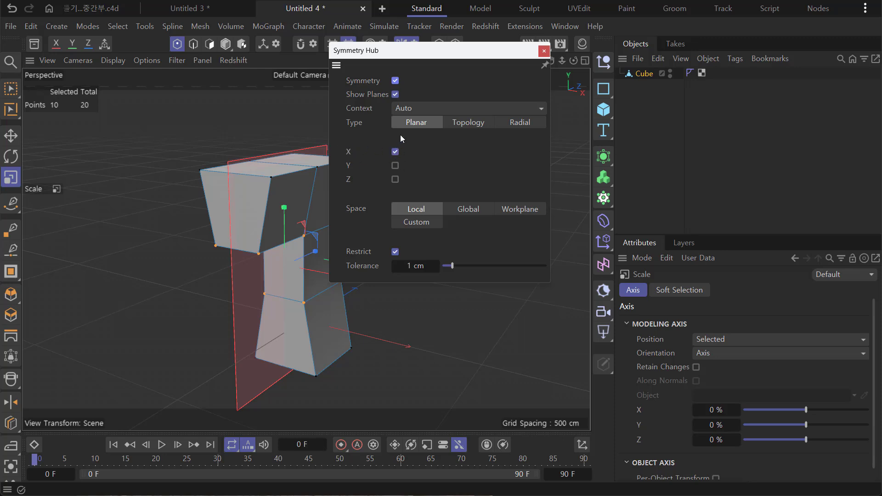
pyautogui.click(543, 51)
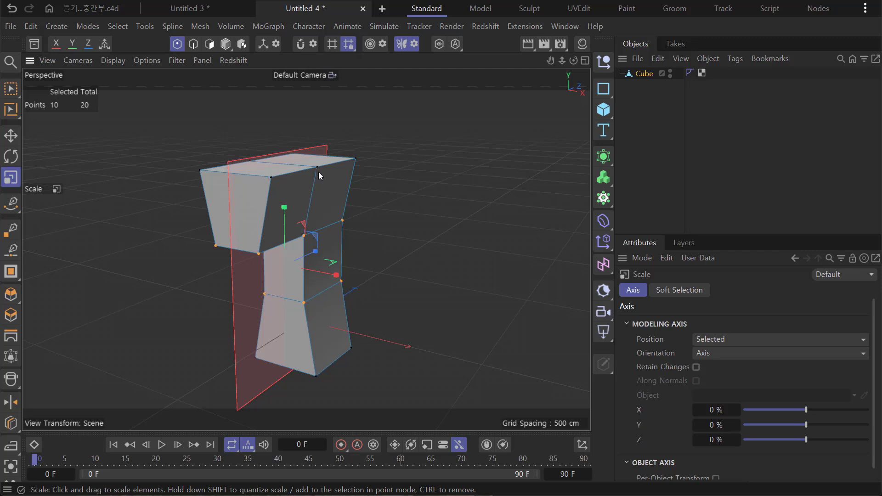
# Step: Move the top point where the arm joins the column slightly inward along X with symmetry
pyautogui.press('0')
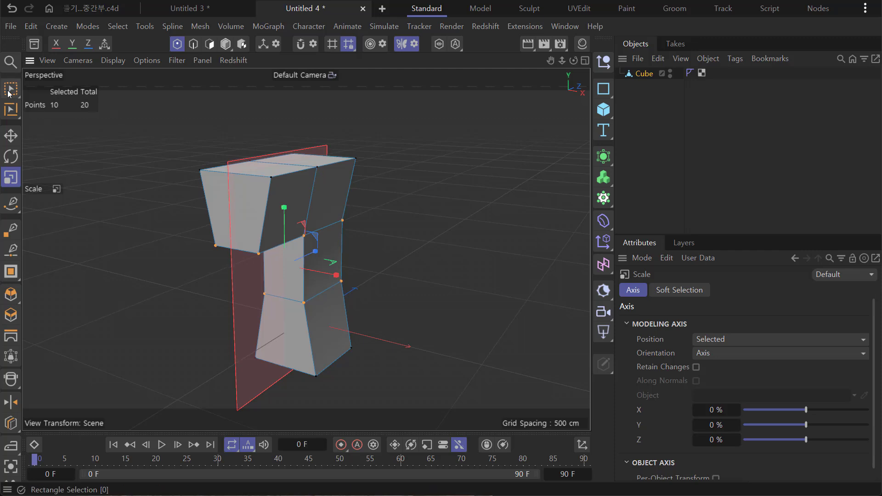
pyautogui.click(315, 166)
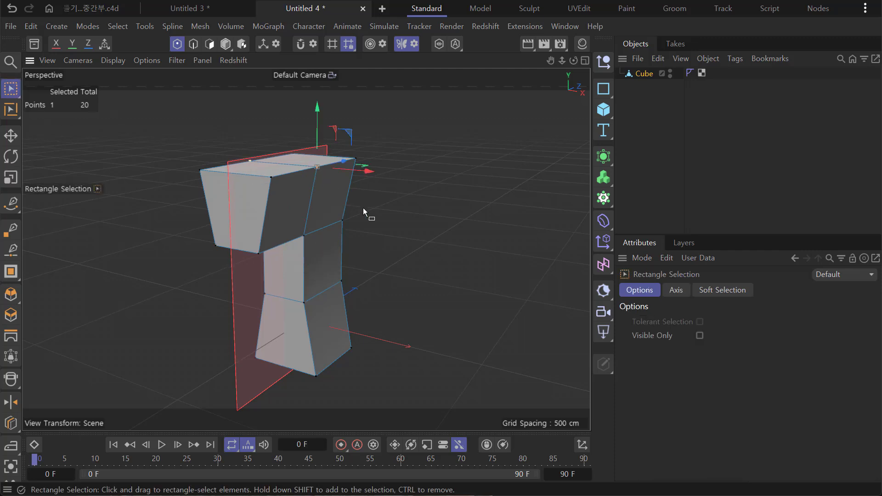
pyautogui.keyDown('alt'); pyautogui.moveTo(436, 210); pyautogui.dragTo(446, 238); pyautogui.keyUp('alt')
pyautogui.moveTo(379, 199); pyautogui.dragTo(358, 200)
# Step: Move the lower point at the arm's outer end toward the column along Z to slant the end face
pyautogui.keyDown('alt'); pyautogui.moveTo(408, 233); pyautogui.dragTo(198, 266); pyautogui.keyUp('alt')
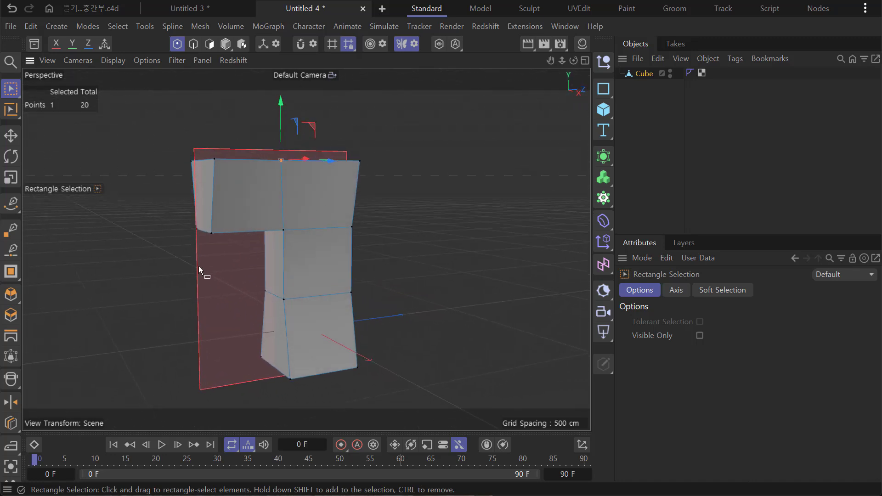
pyautogui.click(203, 229)
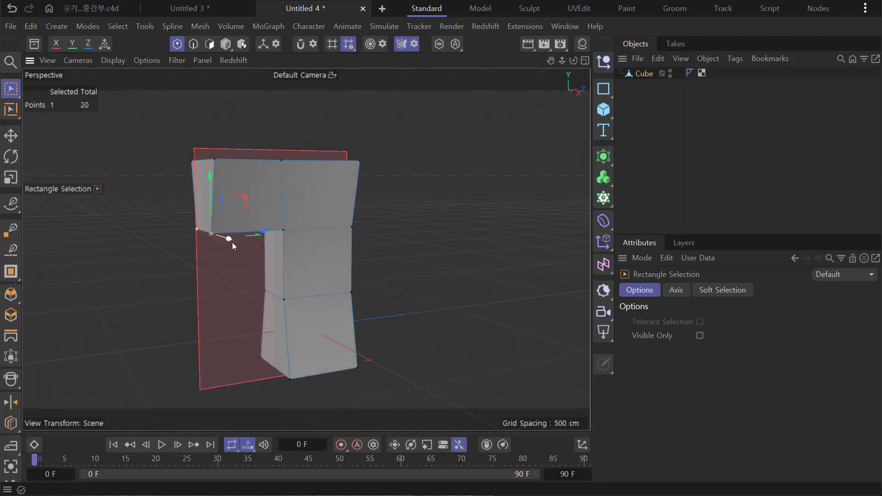
pyautogui.keyDown('alt'); pyautogui.moveTo(233, 241); pyautogui.dragTo(247, 305); pyautogui.keyUp('alt')
pyautogui.moveTo(261, 237)
pyautogui.mouseDown()
pyautogui.moveTo(285, 236)
pyautogui.moveTo(275, 236)
pyautogui.mouseUp()
# Step: In the right view, shift the column's front points inward along Z, then move its bottom front points back outward to flare the base
pyautogui.press('F3')
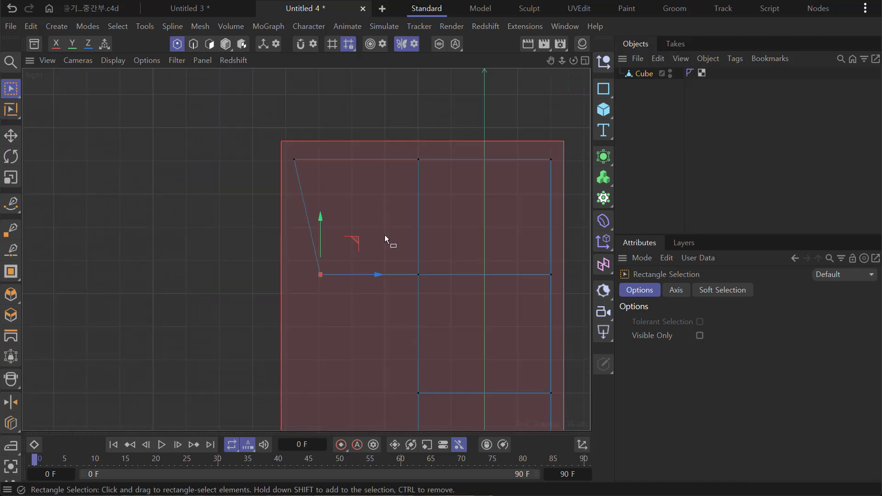
pyautogui.scroll(-3, 324, 203)
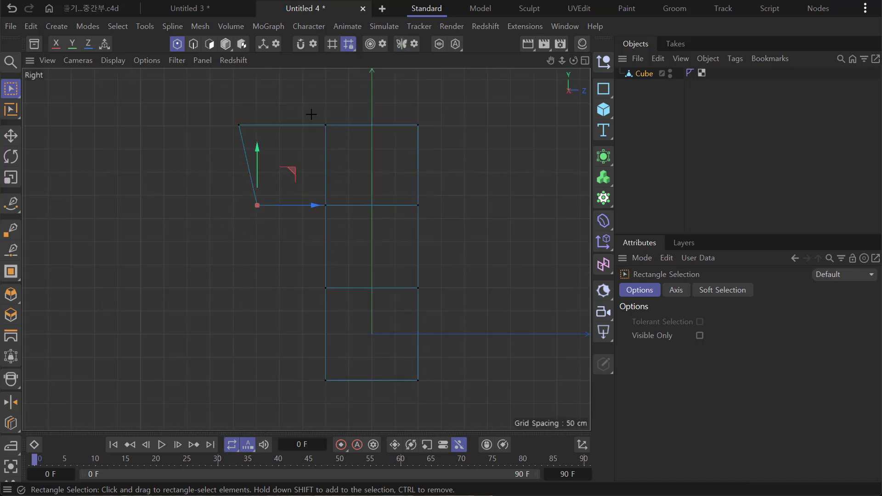
pyautogui.moveTo(311, 114); pyautogui.dragTo(369, 411)
pyautogui.moveTo(381, 252); pyautogui.dragTo(395, 260)
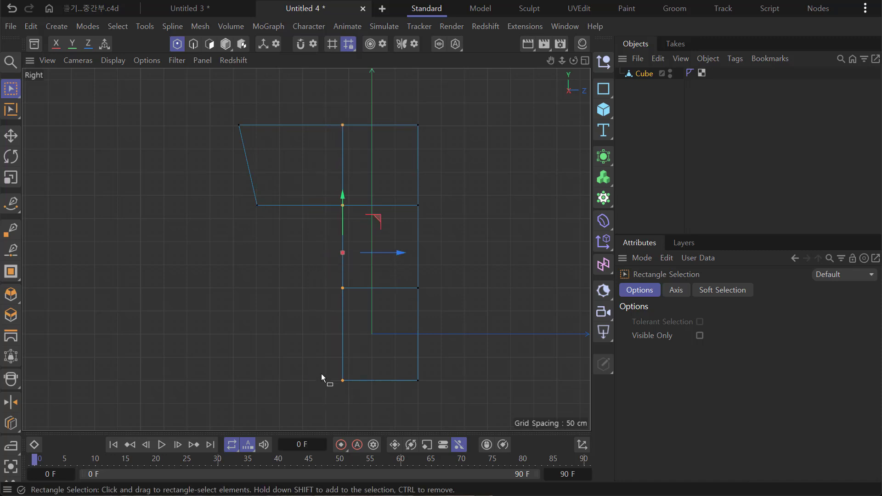
pyautogui.moveTo(327, 361); pyautogui.dragTo(375, 382)
# Step: Shorten the arm by moving its outer end points toward the column, and raise the lower end points to angle its underside
pyautogui.moveTo(213, 109); pyautogui.dragTo(324, 172)
pyautogui.moveTo(260, 187); pyautogui.dragTo(307, 234)
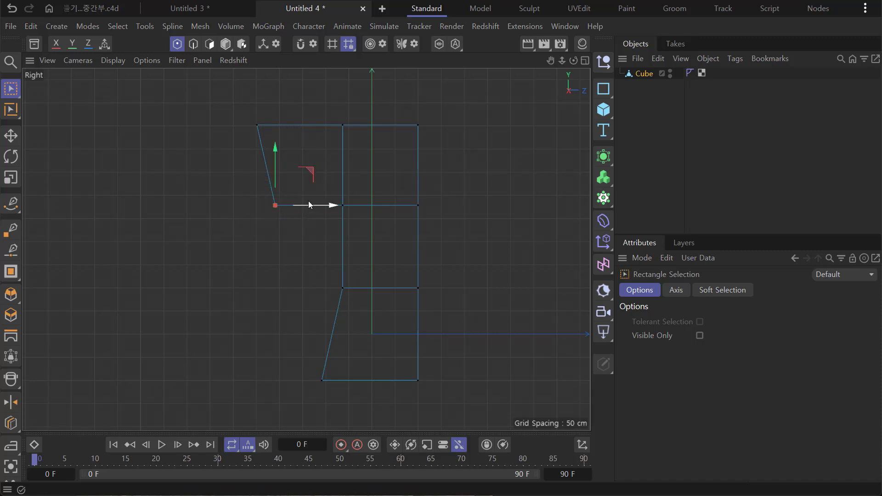
pyautogui.moveTo(310, 172); pyautogui.dragTo(312, 155)
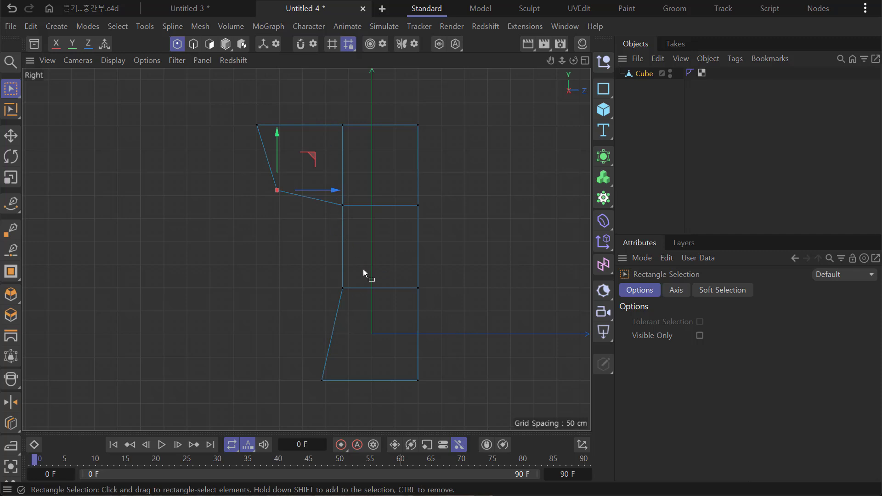
# Step: Select the column's front points from the top to the lower joint and shift them about 7 cm inward along Z
pyautogui.moveTo(329, 100); pyautogui.dragTo(405, 350)
pyautogui.moveTo(390, 210); pyautogui.dragTo(395, 210)
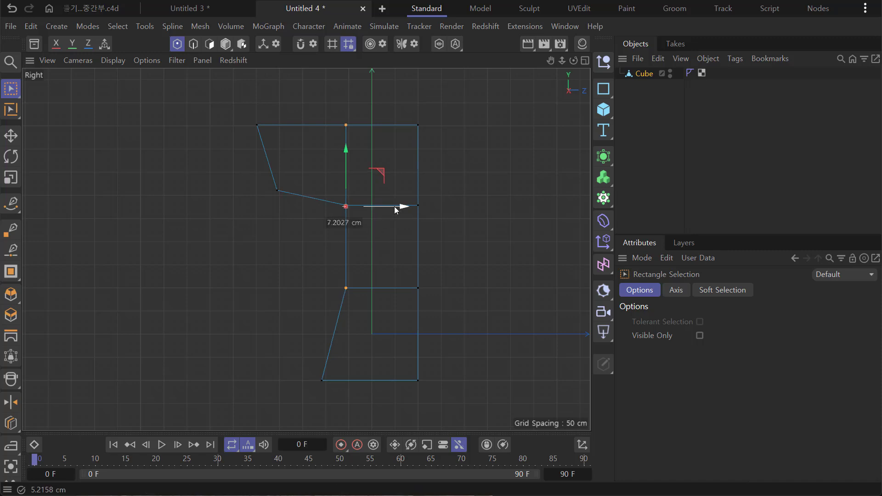
pyautogui.scroll(-2, 407, 271)
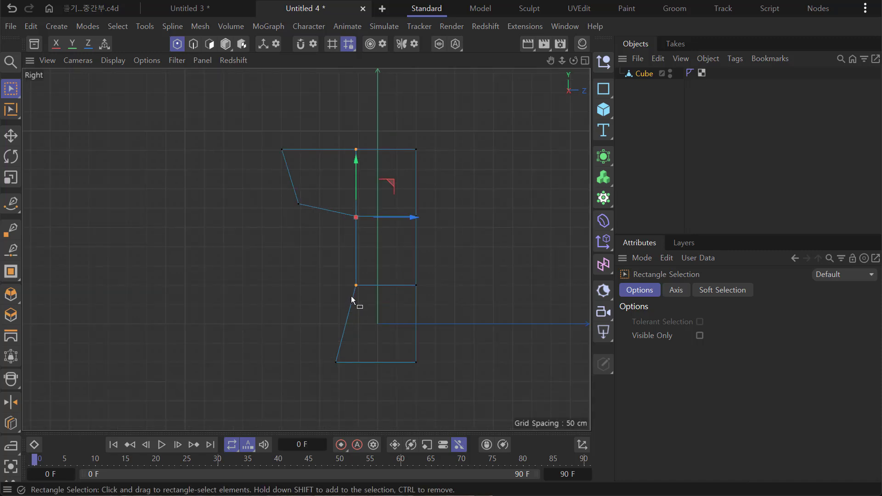
# Step: In the perspective view, duplicate the whole pillar object and place the copy beside the original along X
pyautogui.press('F1')
pyautogui.keyDown('alt'); pyautogui.moveTo(354, 281); pyautogui.dragTo(258, 257); pyautogui.keyUp('alt')
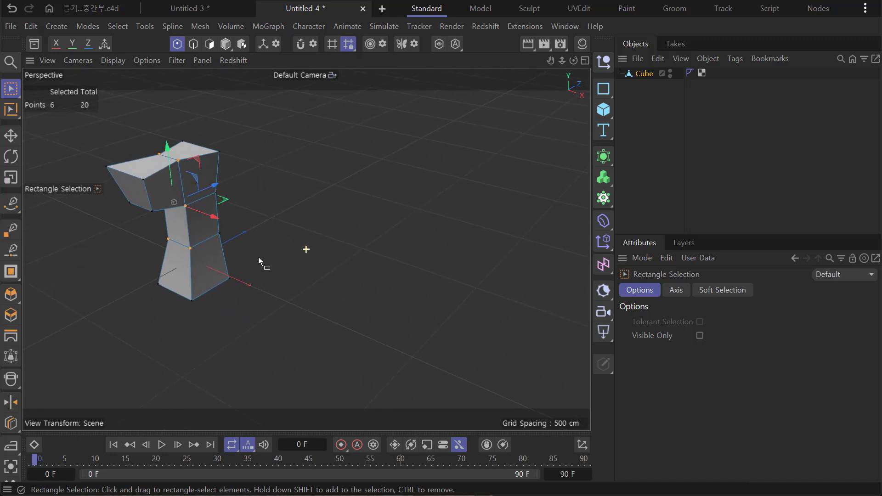
pyautogui.click(225, 44)
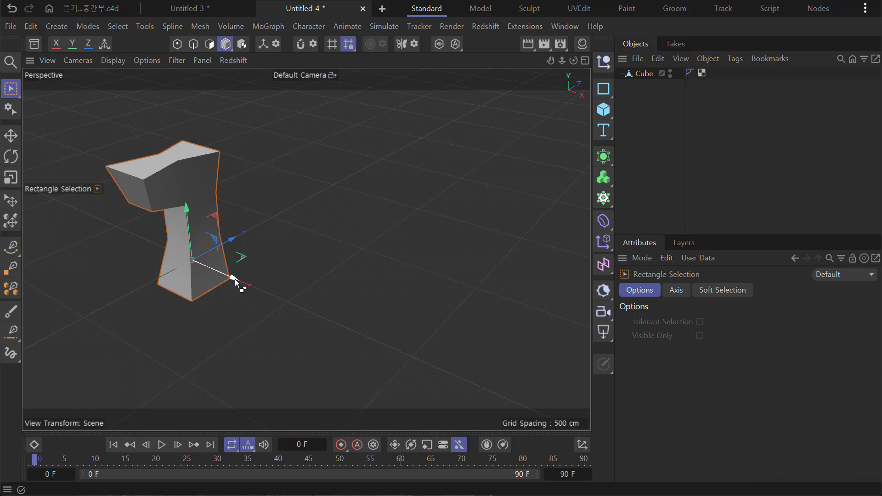
pyautogui.keyDown('ctrl'); pyautogui.moveTo(237, 286); pyautogui.dragTo(587, 430); pyautogui.keyUp('ctrl')
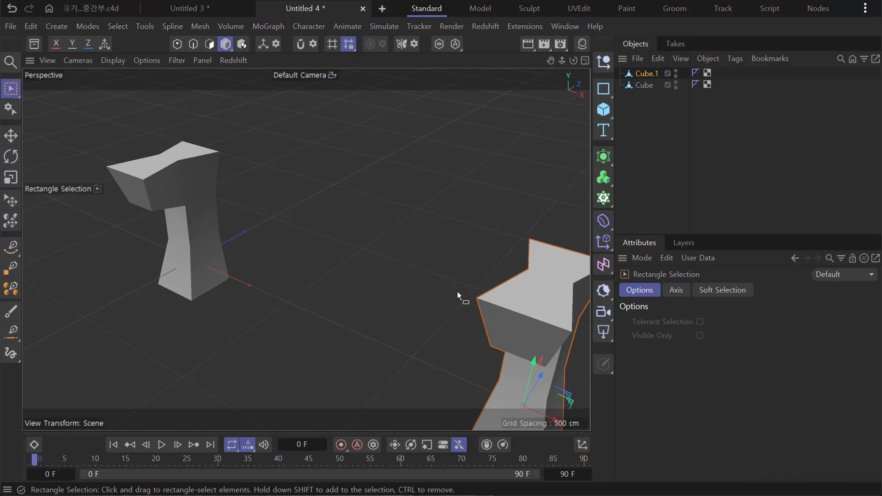
# Step: Place the original Cube under a Subdivision Surface and set its viewport and renderer subdivision to 3
pyautogui.keyDown('alt'); pyautogui.moveTo(377, 299); pyautogui.dragTo(427, 285, button='middle'); pyautogui.keyUp('alt')
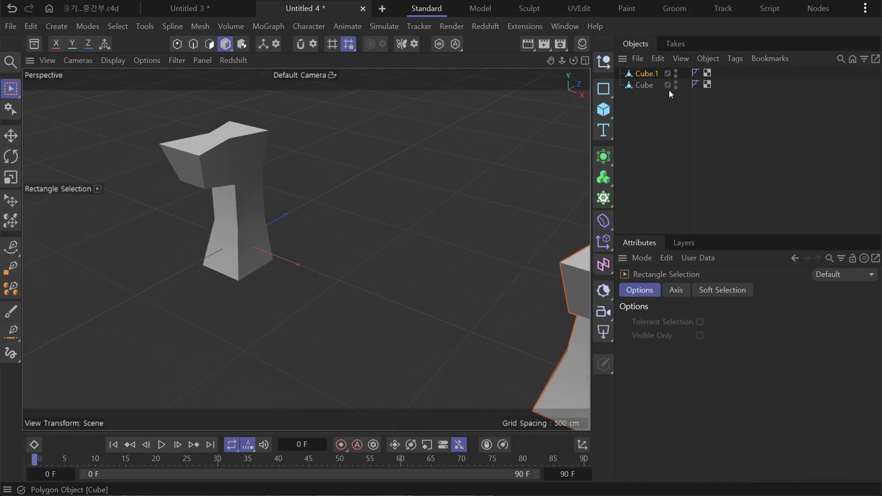
pyautogui.click(644, 86)
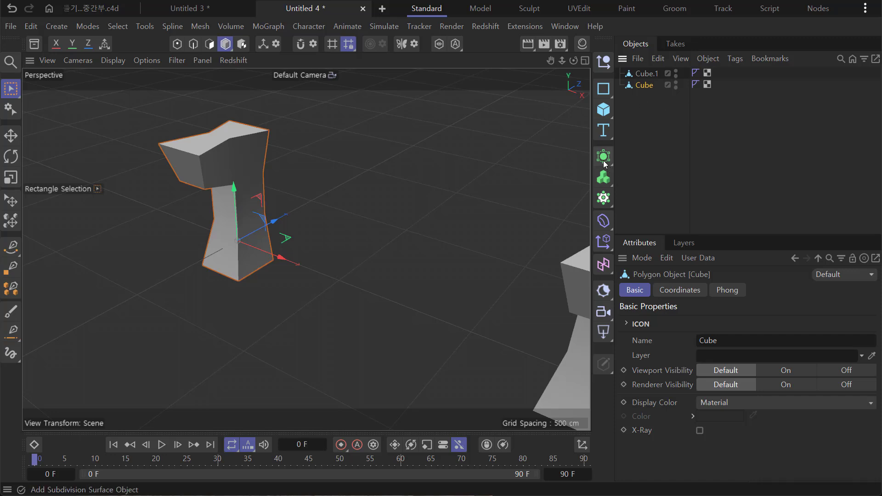
pyautogui.keyDown('alt'); pyautogui.click(603, 178); pyautogui.keyUp('alt')
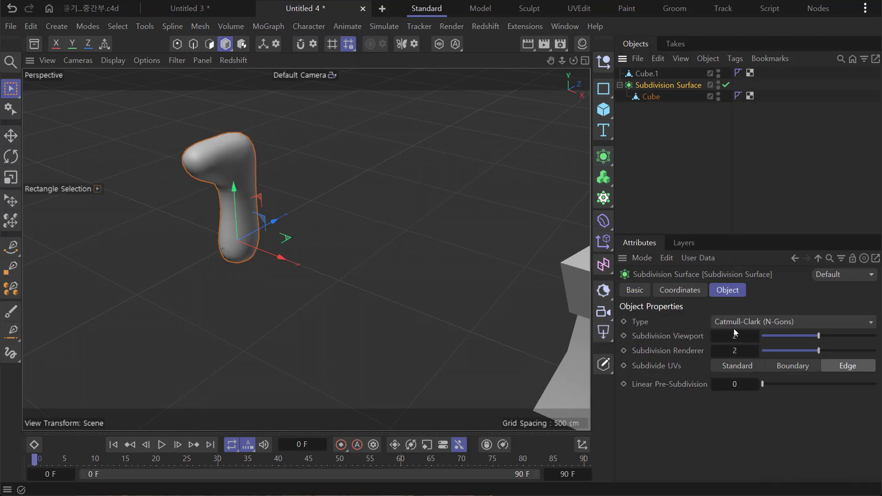
pyautogui.click(838, 336)
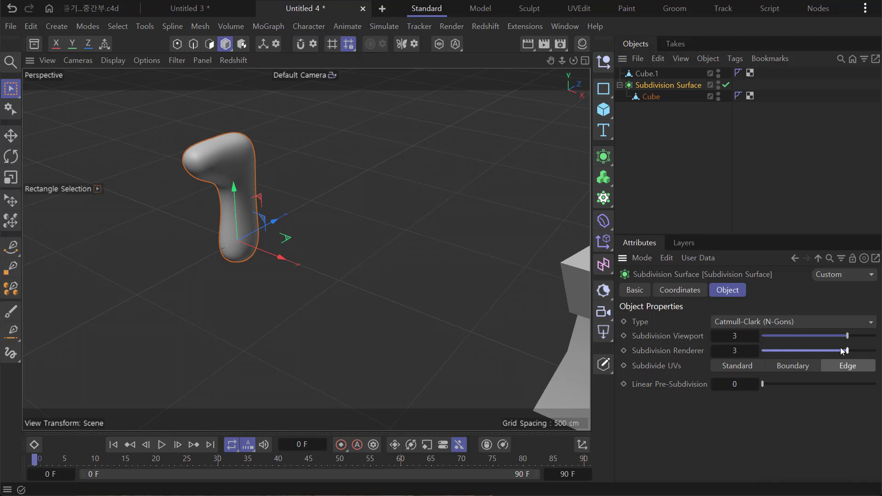
pyautogui.press('o')
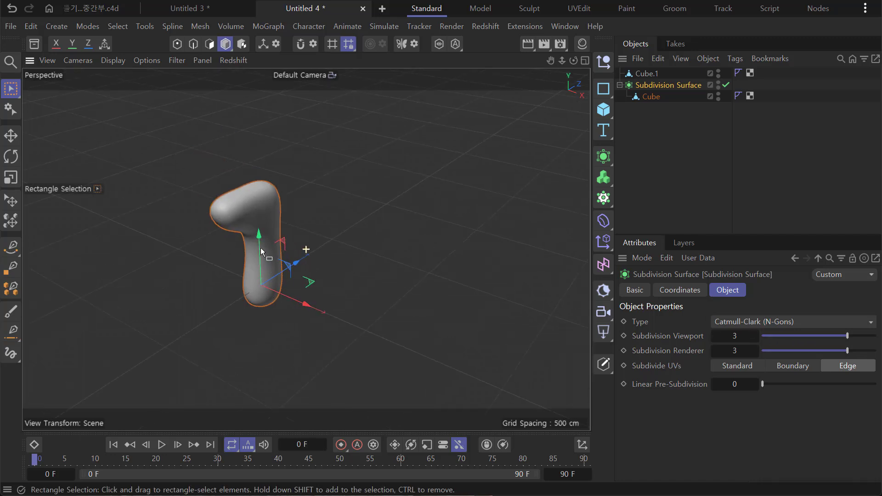
# Step: Select the original Cube for edge editing and compare its smoothed shape with the pagoda photo 7.jpg
pyautogui.click(254, 289)
pyautogui.scroll(5, 262, 285)
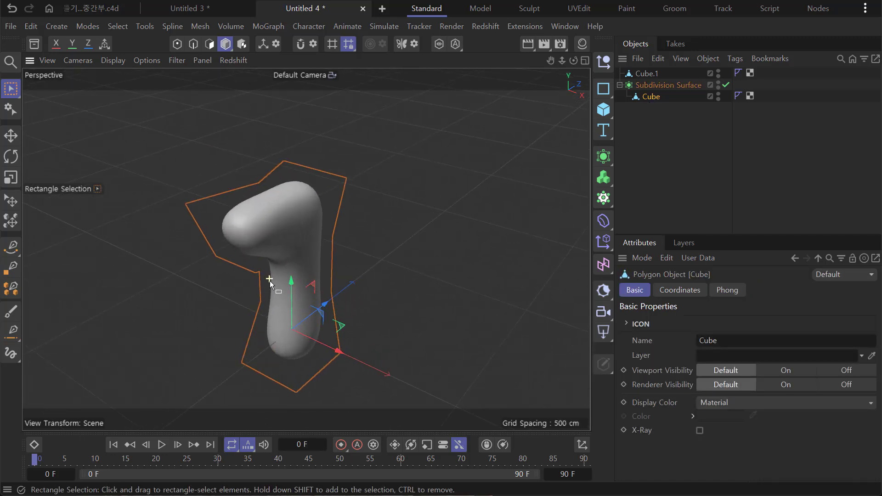
pyautogui.click(197, 46)
pyautogui.keyDown('alt'); pyautogui.moveTo(409, 252); pyautogui.dragTo(313, 222); pyautogui.keyUp('alt')
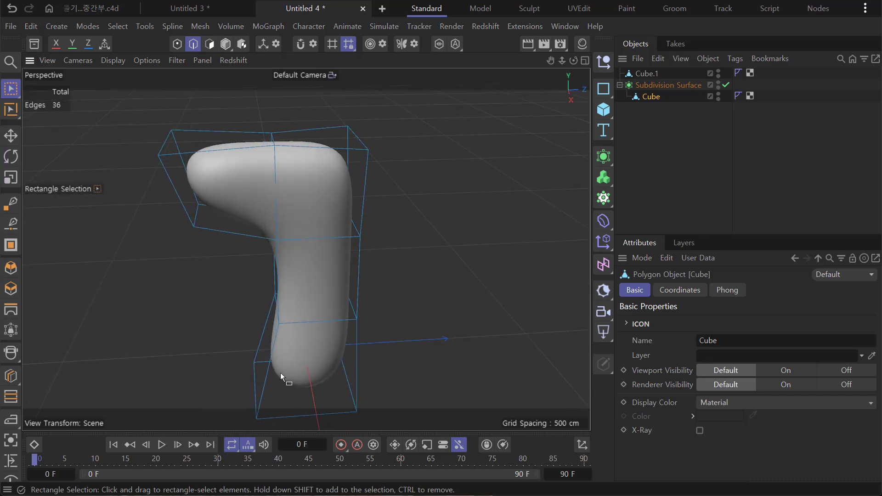
pyautogui.hotkey('alt', 'Tab')
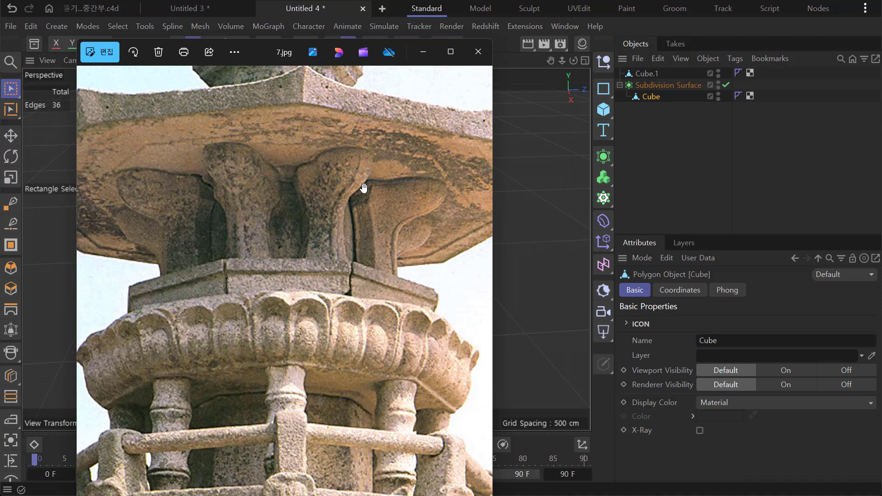
pyautogui.click(294, 15)
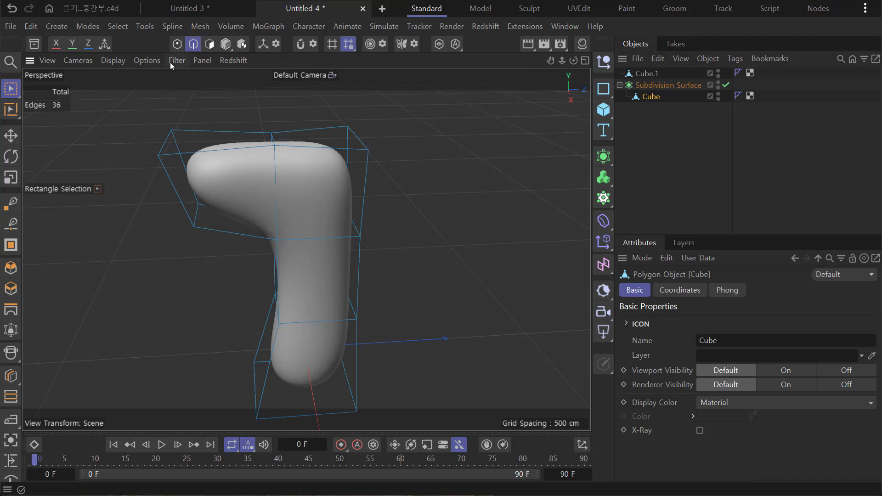
# Step: Add a vertical loop cut close to the column's back face, at an offset of about 98.3%
pyautogui.keyDown('alt'); pyautogui.moveTo(393, 152); pyautogui.dragTo(419, 163); pyautogui.keyUp('alt')
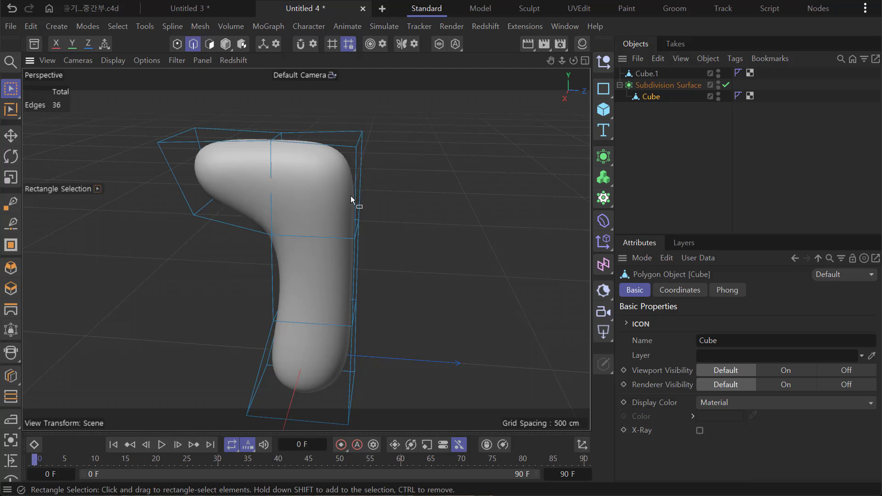
pyautogui.keyDown('alt'); pyautogui.moveTo(426, 284); pyautogui.dragTo(474, 280); pyautogui.keyUp('alt')
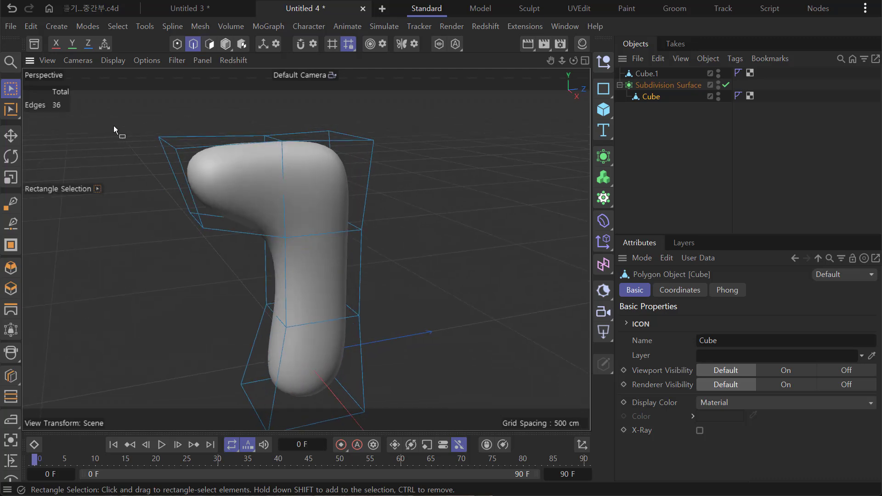
pyautogui.rightClick(432, 113)
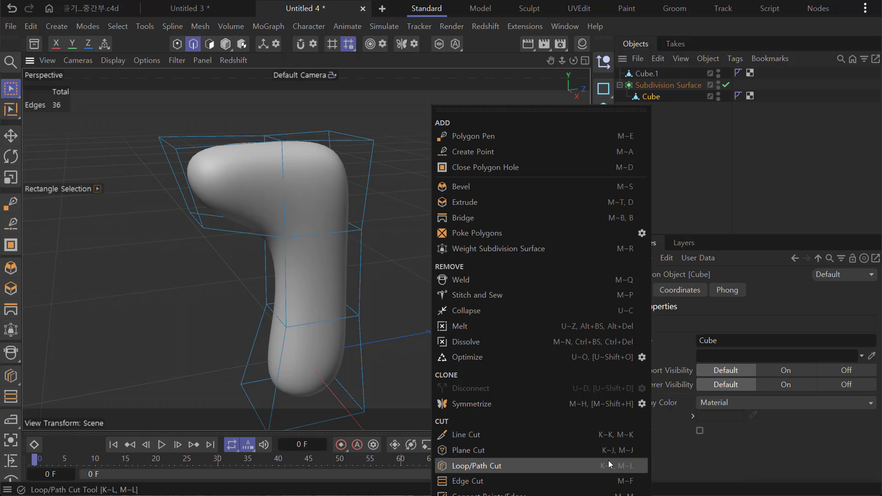
pyautogui.click(403, 129)
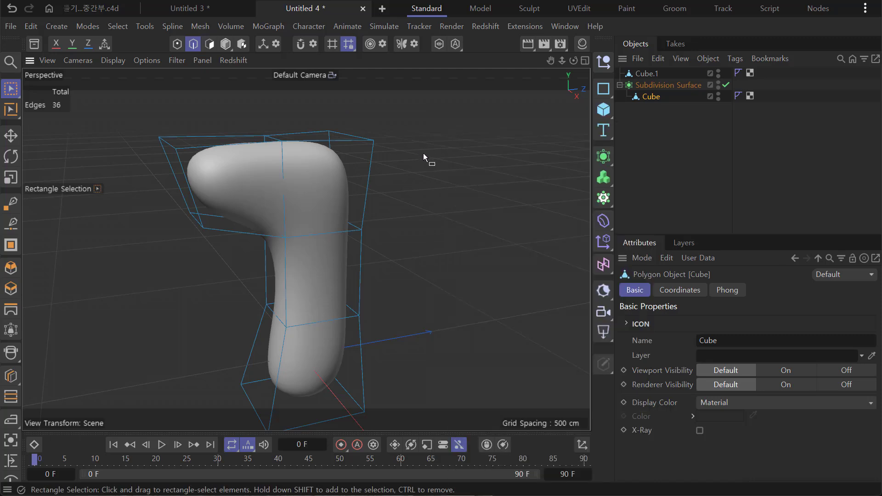
pyautogui.press('k')
pyautogui.press('l')
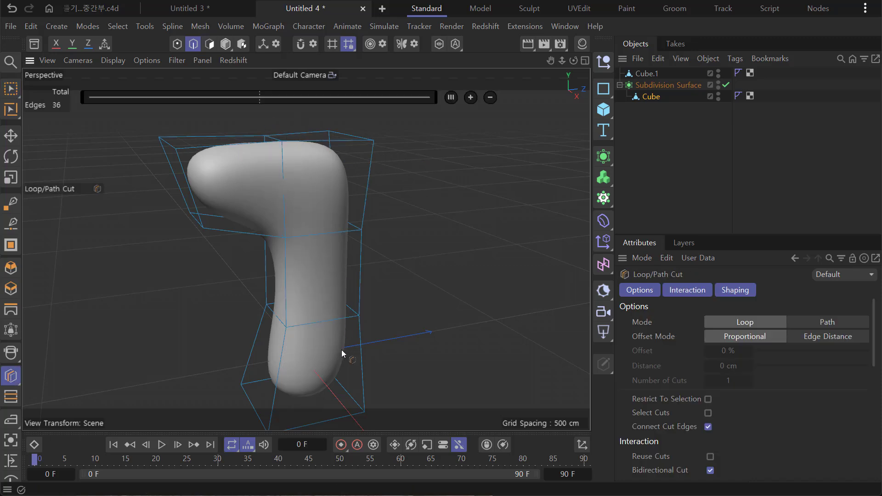
pyautogui.click(358, 316)
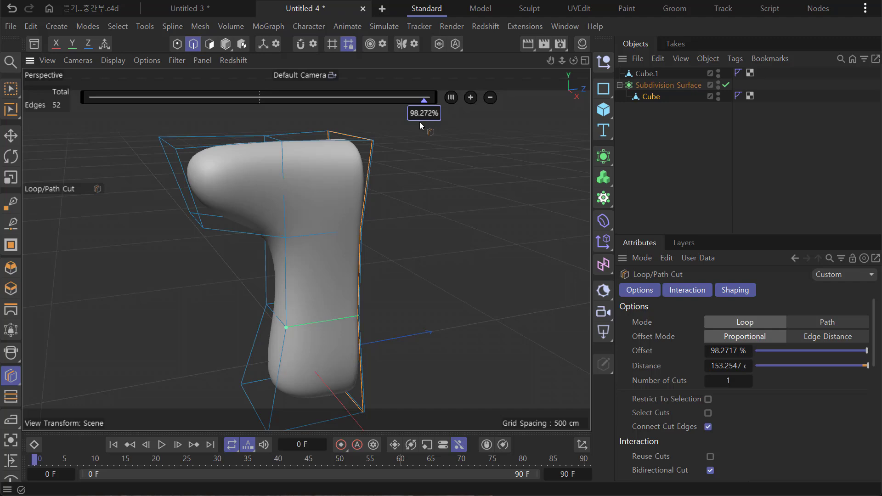
# Step: Add a horizontal loop cut just below the pillar's top face, at an offset of about 98.2%
pyautogui.moveTo(427, 253)
pyautogui.keyDown('alt'); pyautogui.mouseDown()
pyautogui.moveTo(322, 243)
pyautogui.moveTo(241, 218)
pyautogui.moveTo(312, 238)
pyautogui.moveTo(439, 245)
pyautogui.moveTo(420, 246)
pyautogui.mouseUp(); pyautogui.keyUp('alt')
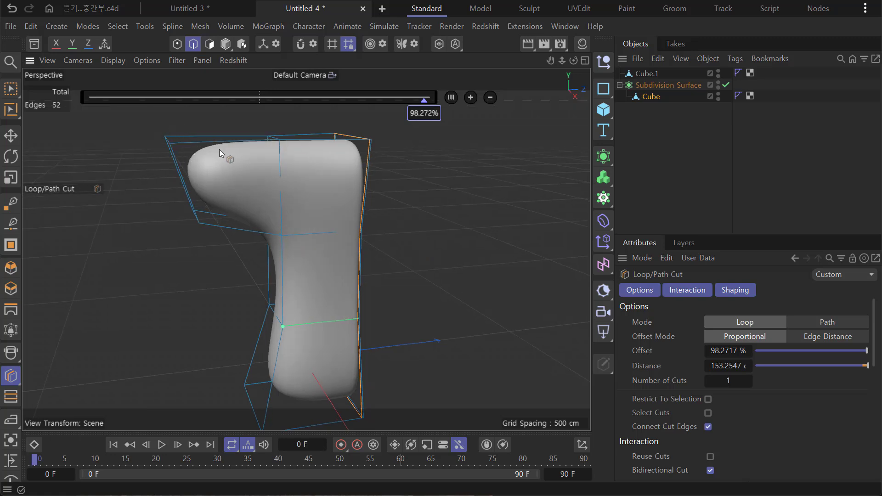
pyautogui.moveTo(330, 187)
pyautogui.keyDown('alt'); pyautogui.mouseDown()
pyautogui.moveTo(475, 224)
pyautogui.moveTo(466, 210)
pyautogui.moveTo(334, 170)
pyautogui.mouseUp(); pyautogui.keyUp('alt')
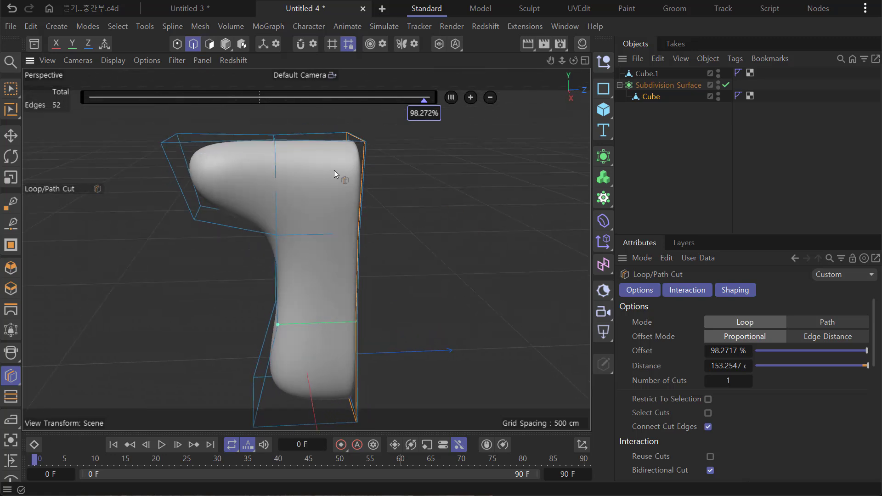
pyautogui.click(276, 142)
# Step: Add a horizontal loop cut just above the pillar's bottom face, at an offset of about 1.85%
pyautogui.keyDown('alt'); pyautogui.moveTo(276, 143); pyautogui.dragTo(458, 220); pyautogui.keyUp('alt')
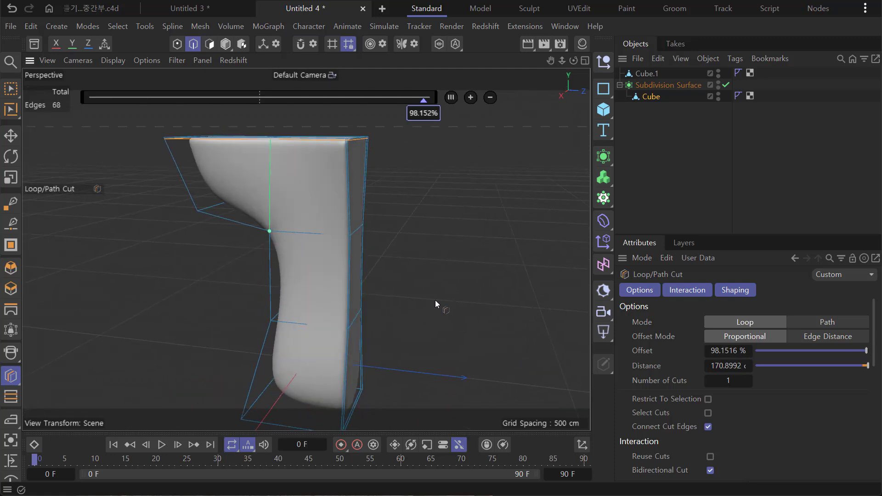
pyautogui.keyDown('alt'); pyautogui.moveTo(436, 303); pyautogui.dragTo(482, 357); pyautogui.keyUp('alt')
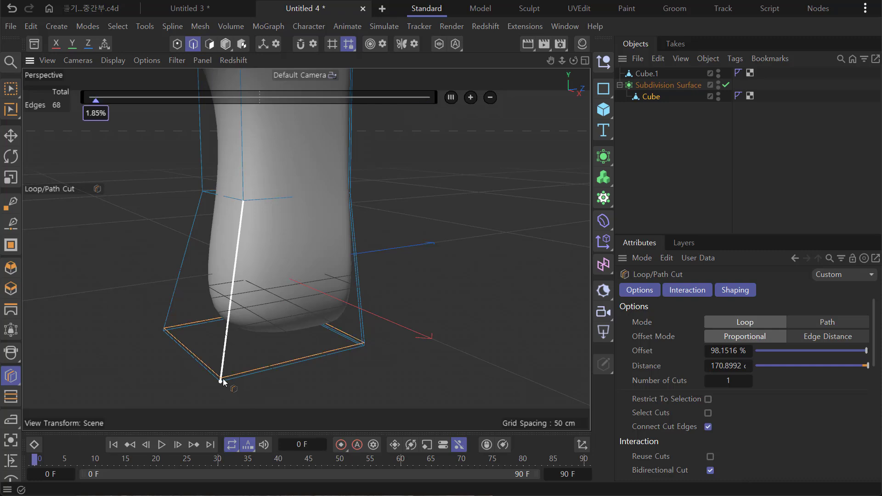
pyautogui.click(223, 380)
# Step: Compare the smoothed pillar with the pagoda reference photo and examine the arm's rounding and top edges
pyautogui.keyDown('alt'); pyautogui.moveTo(371, 382); pyautogui.dragTo(470, 329); pyautogui.keyUp('alt')
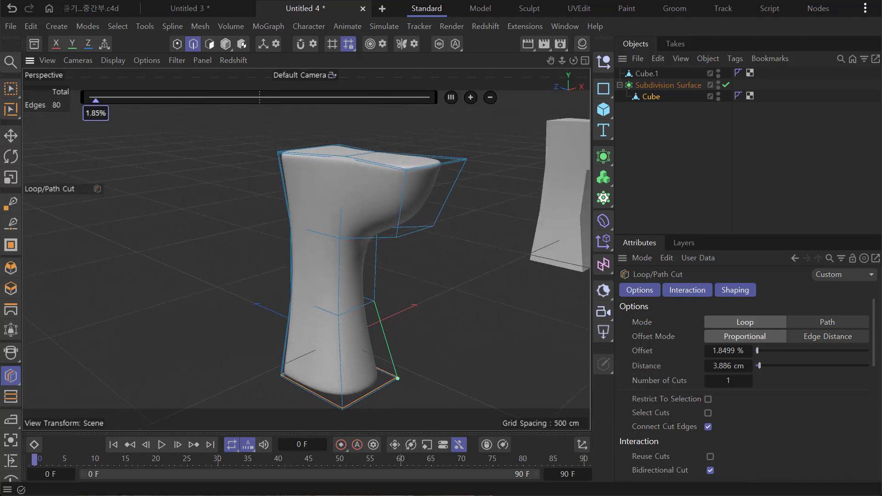
pyautogui.hotkey('alt', 'Tab')
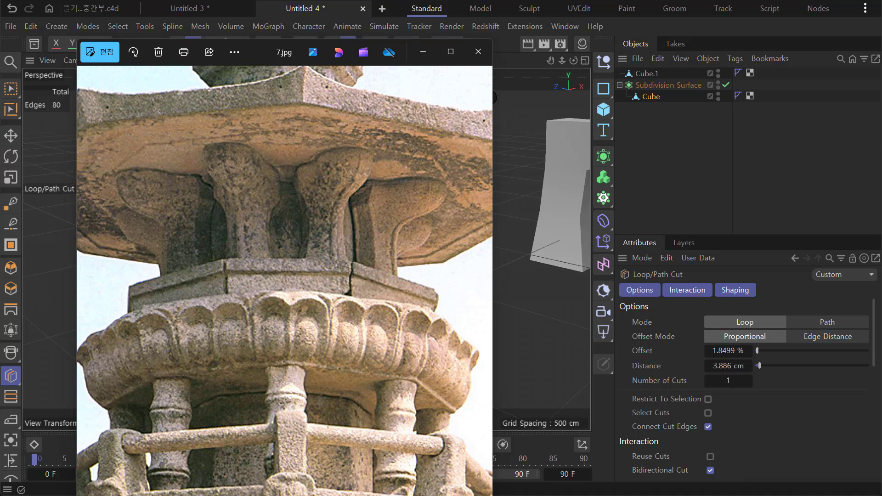
pyautogui.click(426, 6)
pyautogui.scroll(3, 357, 254)
pyautogui.keyDown('alt'); pyautogui.moveTo(391, 239); pyautogui.dragTo(341, 254); pyautogui.keyUp('alt')
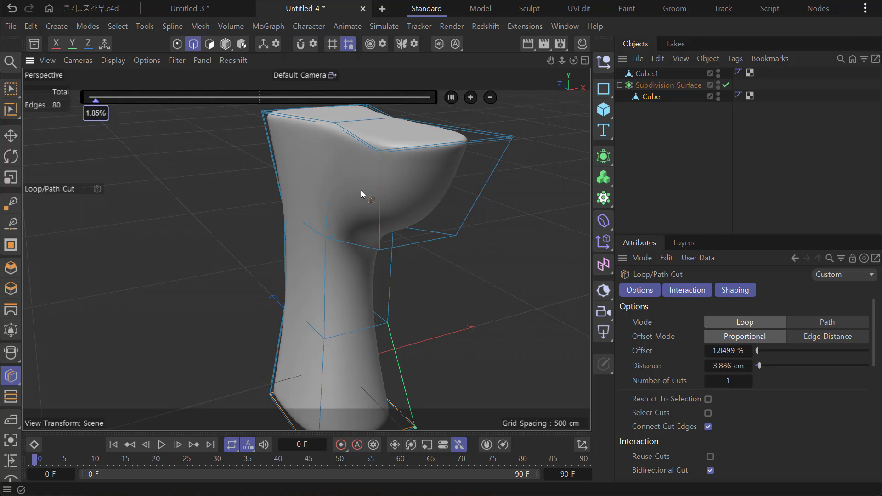
pyautogui.scroll(-2, 360, 192)
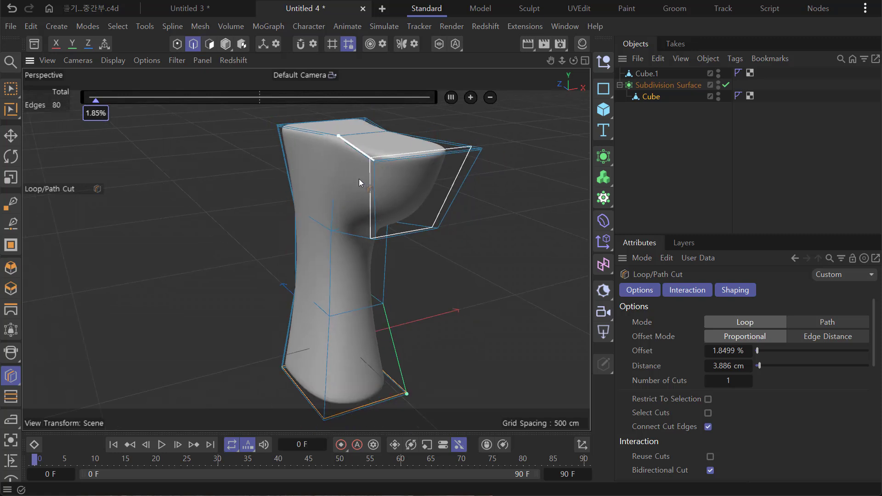
pyautogui.keyDown('alt'); pyautogui.moveTo(373, 184); pyautogui.dragTo(327, 198, button='middle'); pyautogui.keyUp('alt')
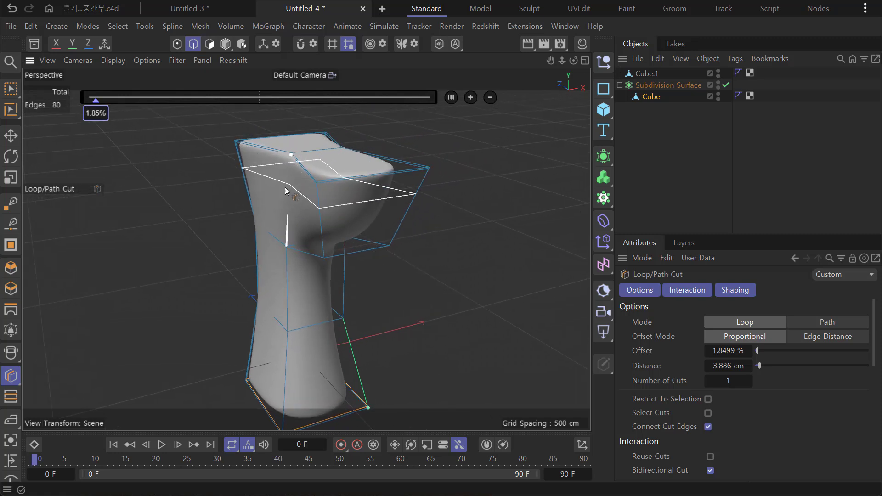
pyautogui.scroll(2, 282, 188)
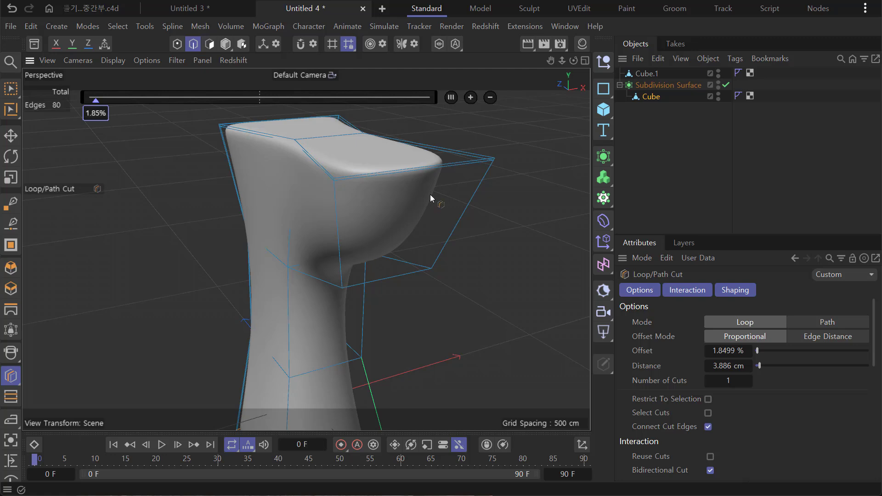
# Step: Move the duplicate Cube.1 below the first Subdivision Surface in the object list and place it under its own Subdivision Surface
pyautogui.press('space')
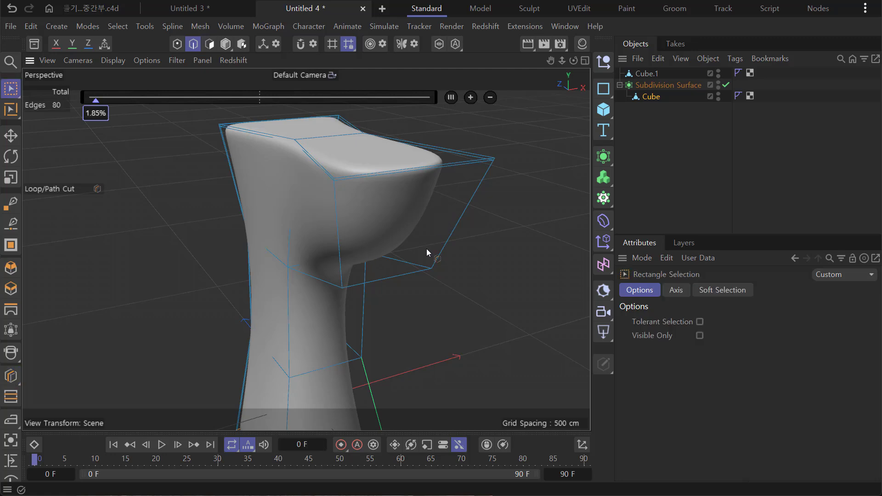
pyautogui.scroll(-5, 394, 234)
pyautogui.keyDown('alt'); pyautogui.moveTo(395, 231); pyautogui.dragTo(440, 230, button='middle'); pyautogui.keyUp('alt')
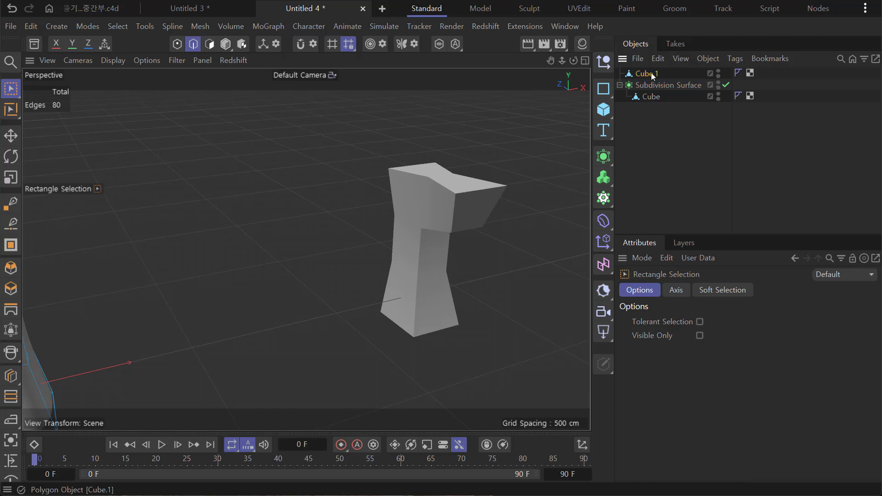
pyautogui.moveTo(652, 73); pyautogui.dragTo(641, 161)
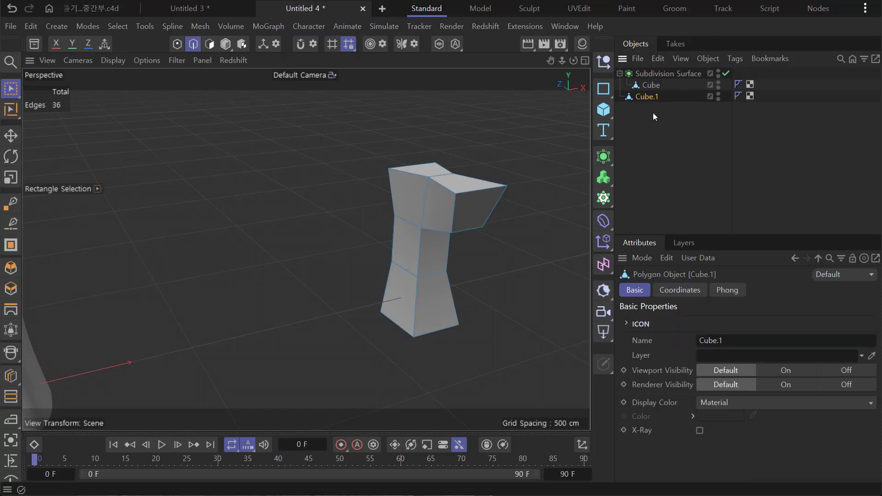
pyautogui.keyDown('alt'); pyautogui.click(603, 156); pyautogui.keyUp('alt')
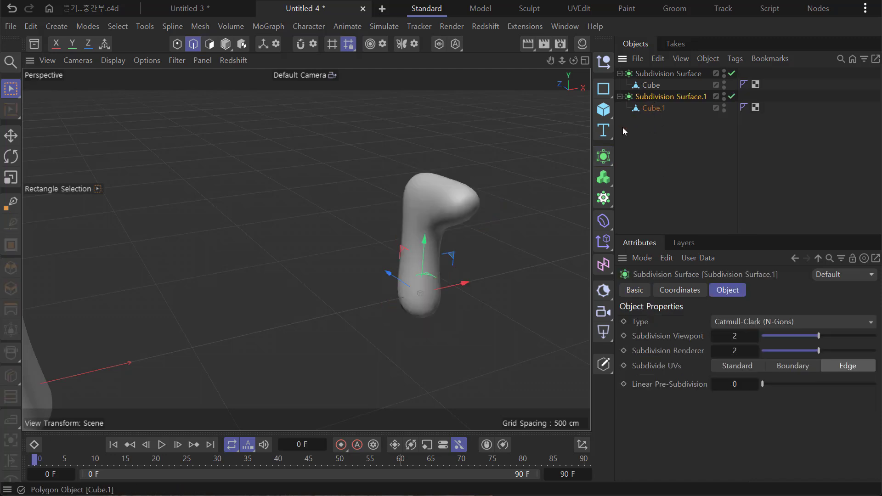
pyautogui.scroll(3, 454, 238)
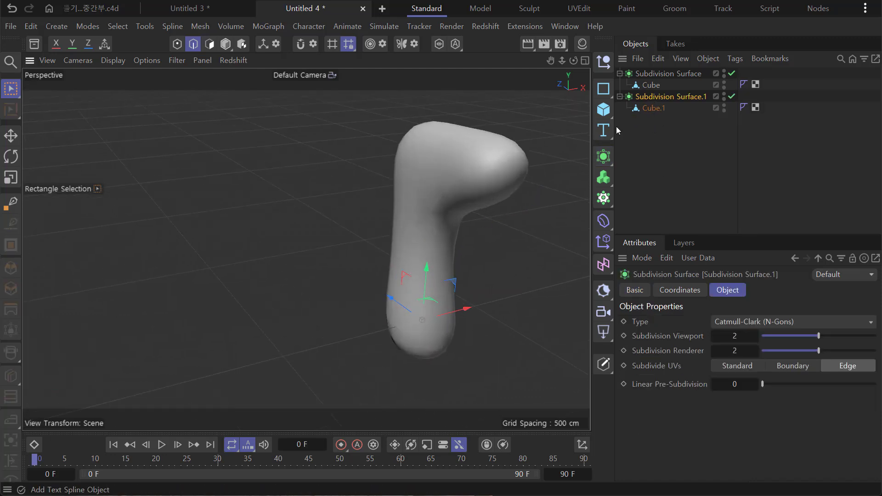
# Step: Select Cube.1 and loop-select the edges around its top face
pyautogui.click(655, 106)
pyautogui.scroll(-2, 457, 255)
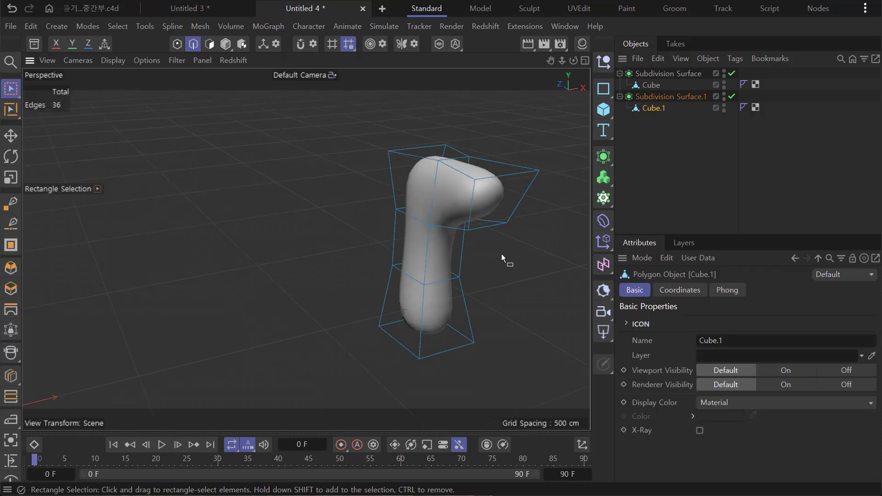
pyautogui.keyDown('alt'); pyautogui.moveTo(501, 254); pyautogui.dragTo(282, 230); pyautogui.keyUp('alt')
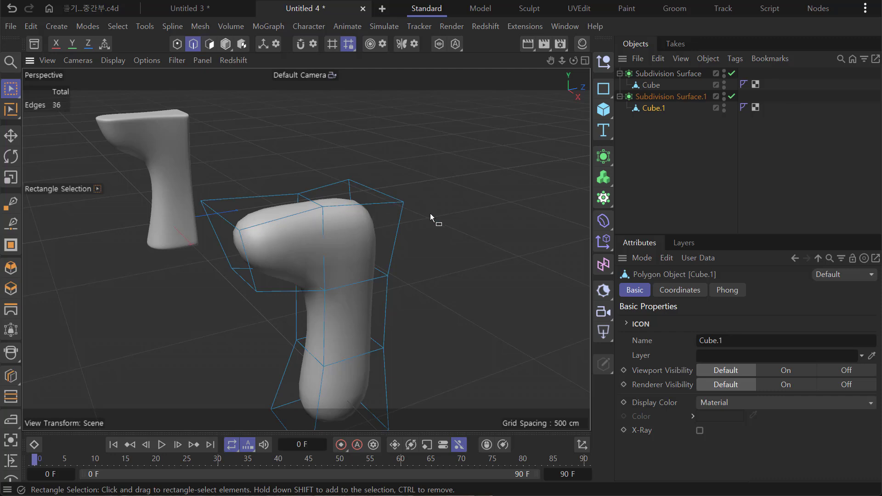
pyautogui.click(11, 109)
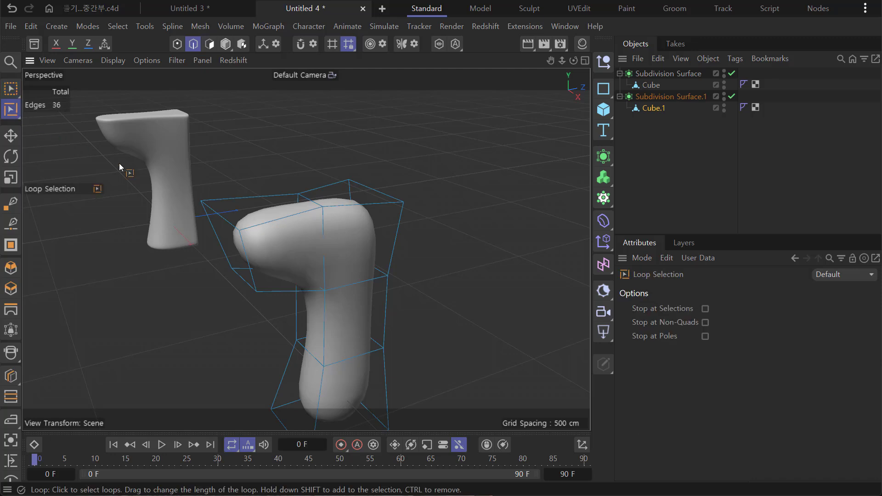
pyautogui.click(293, 212)
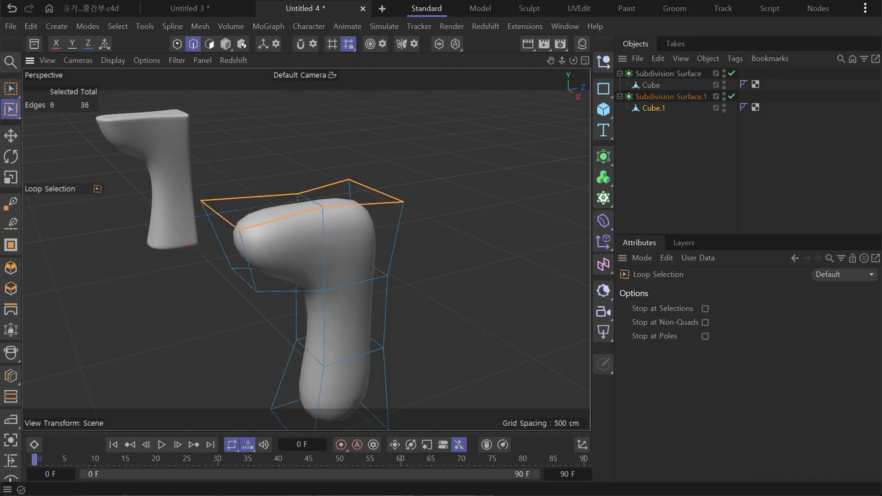
# Step: Add the edge loops around the pillar's flat back face and its bottom face to the selection
pyautogui.keyDown('alt'); pyautogui.moveTo(430, 310); pyautogui.dragTo(390, 277); pyautogui.keyUp('alt')
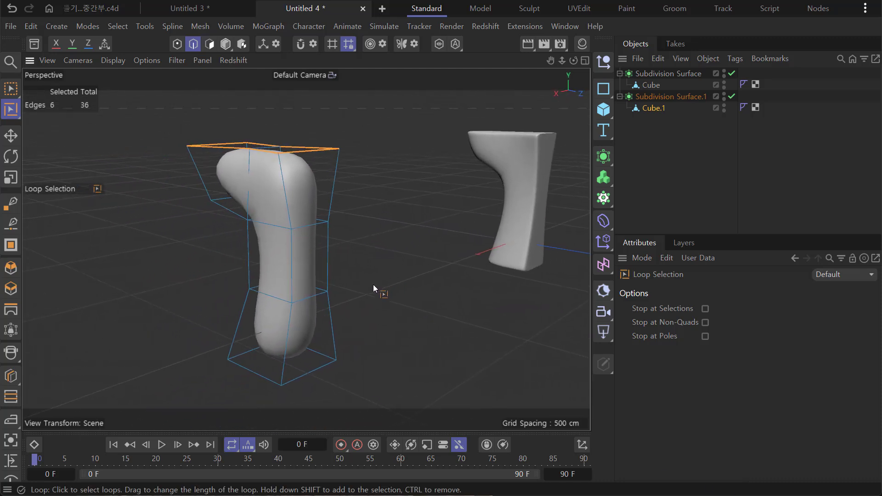
pyautogui.keyDown('shift'); pyautogui.click(291, 262); pyautogui.keyUp('shift')
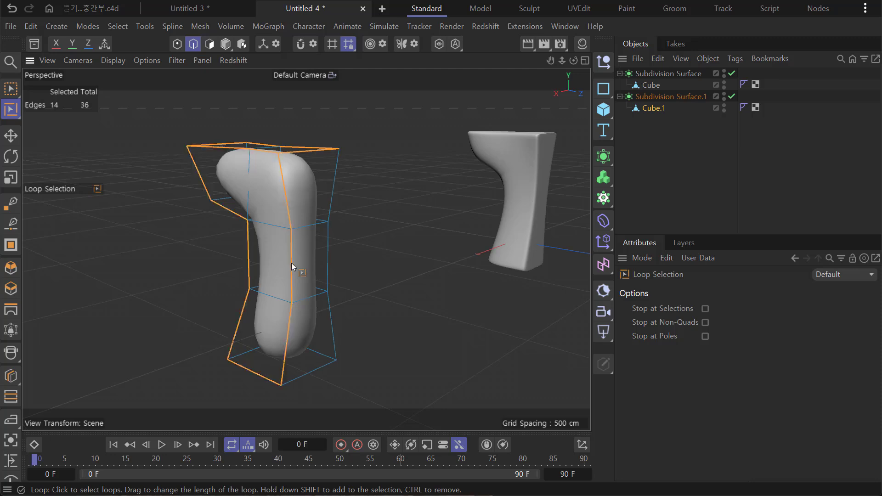
pyautogui.hotkey('ctrl', 'z')
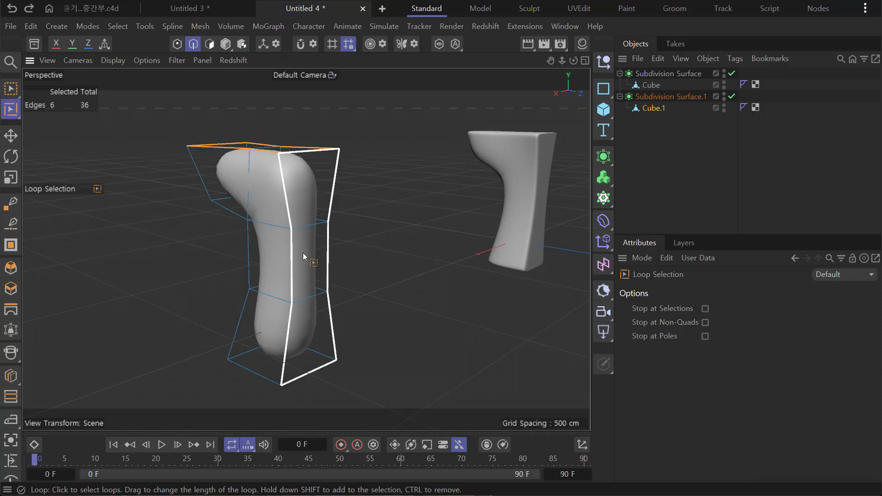
pyautogui.keyDown('shift'); pyautogui.click(302, 253); pyautogui.keyUp('shift')
pyautogui.scroll(-1, 414, 303)
pyautogui.keyDown('alt'); pyautogui.moveTo(412, 307); pyautogui.dragTo(452, 263, button='middle'); pyautogui.keyUp('alt')
pyautogui.keyDown('alt'); pyautogui.moveTo(420, 334); pyautogui.dragTo(427, 270); pyautogui.keyUp('alt')
pyautogui.keyDown('shift'); pyautogui.click(370, 275); pyautogui.keyUp('shift')
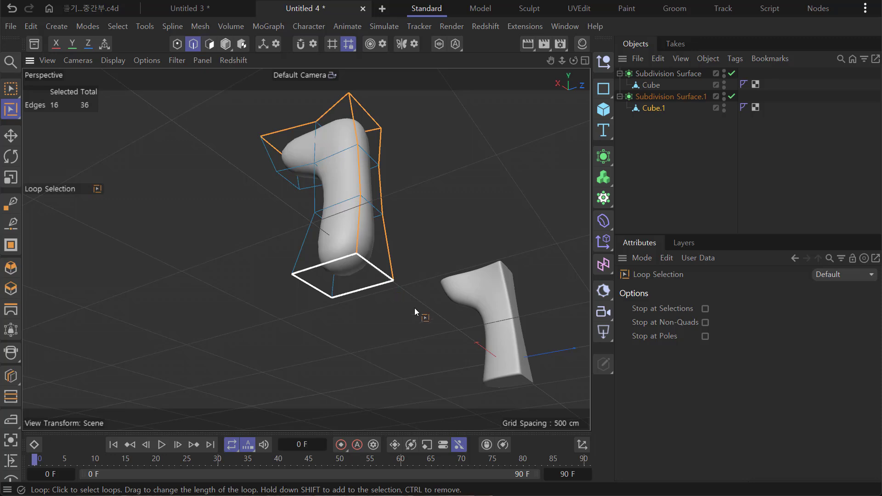
# Step: Apply Subdivision Surface weight to the selected top, back and bottom edges of Cube.1 to sharpen them
pyautogui.keyDown('alt'); pyautogui.moveTo(423, 289); pyautogui.dragTo(447, 336); pyautogui.keyUp('alt')
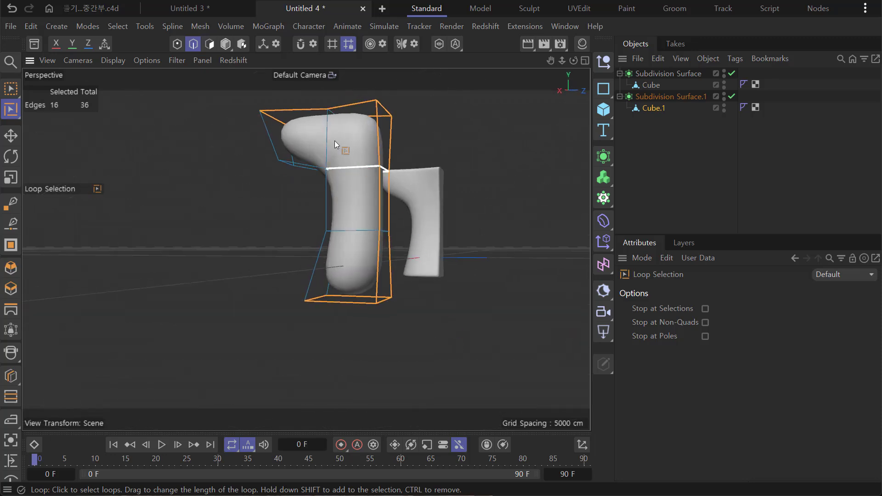
pyautogui.keyDown('alt'); pyautogui.moveTo(392, 213); pyautogui.dragTo(366, 266, button='middle'); pyautogui.keyUp('alt')
pyautogui.scroll(3, 365, 269)
pyautogui.keyDown('alt'); pyautogui.moveTo(366, 269); pyautogui.dragTo(476, 296); pyautogui.keyUp('alt')
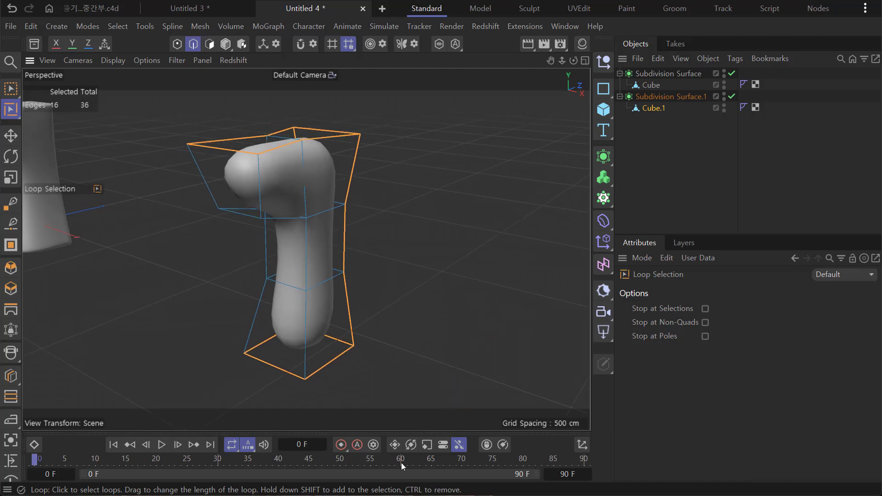
pyautogui.moveTo(388, 495); pyautogui.dragTo(531, 196)
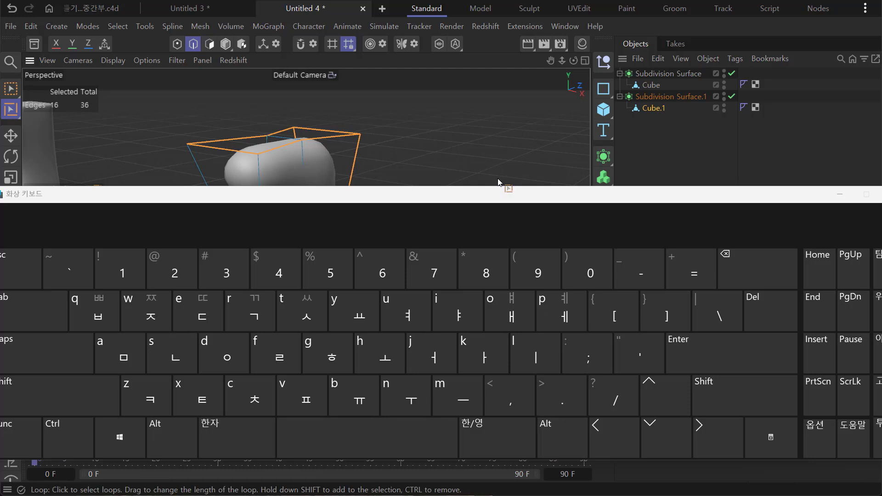
pyautogui.moveTo(498, 193); pyautogui.dragTo(494, 380)
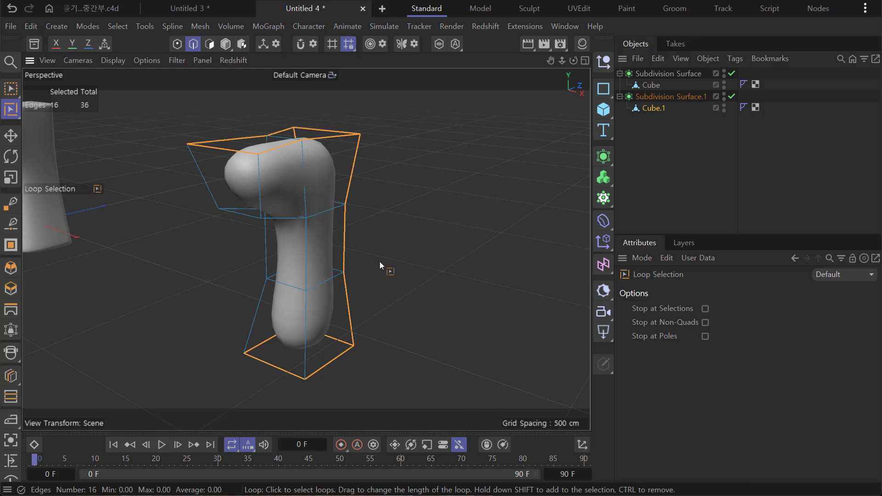
pyautogui.moveTo(414, 239); pyautogui.dragTo(501, 239)
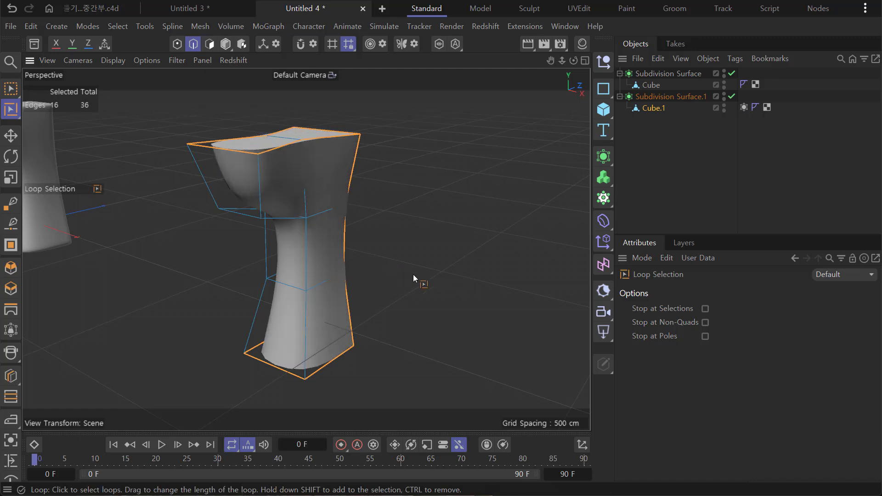
# Step: Display the pillars with Gouraud Shading (Lines) and compare the sharpened shape with the pagoda reference photo
pyautogui.keyDown('alt'); pyautogui.moveTo(420, 273); pyautogui.dragTo(333, 203); pyautogui.keyUp('alt')
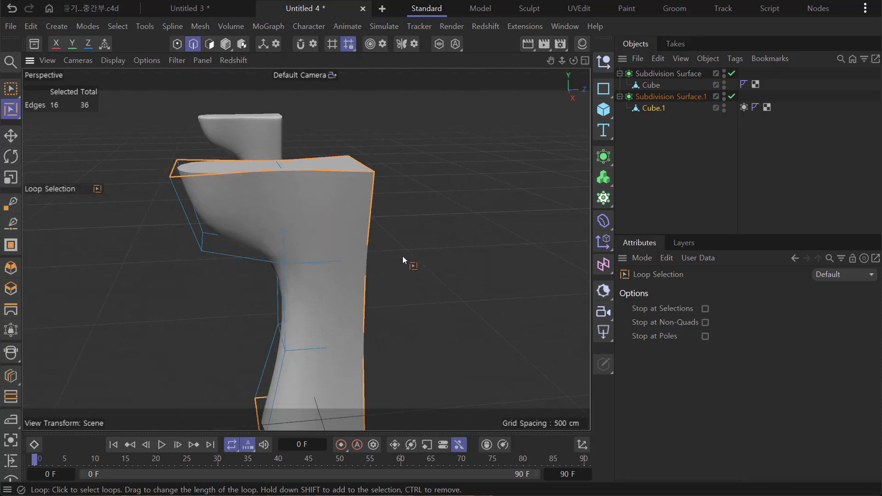
pyautogui.keyDown('alt'); pyautogui.moveTo(402, 255); pyautogui.dragTo(435, 255); pyautogui.keyUp('alt')
pyautogui.click(112, 61)
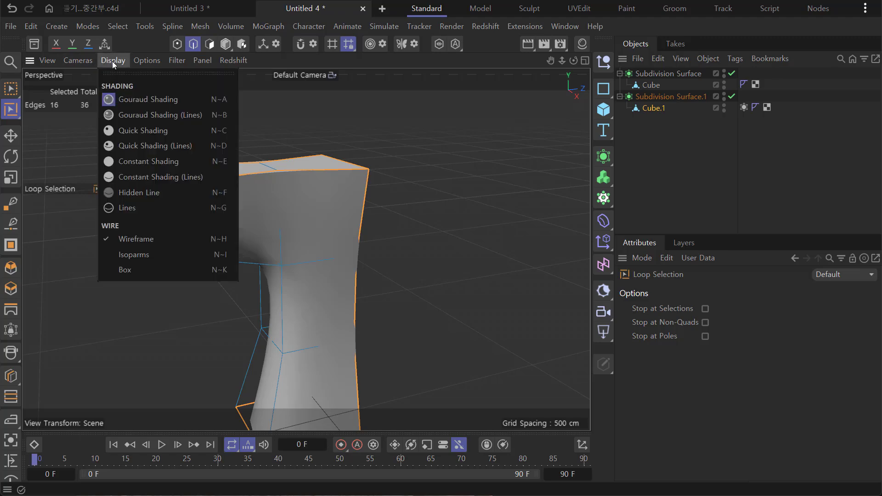
pyautogui.click(127, 115)
pyautogui.keyDown('alt'); pyautogui.moveTo(500, 299); pyautogui.dragTo(444, 209); pyautogui.keyUp('alt')
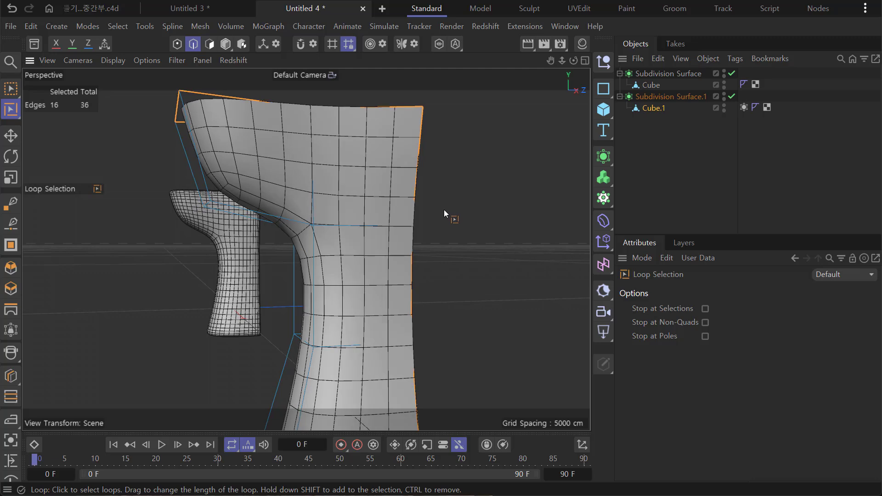
pyautogui.click(267, 494)
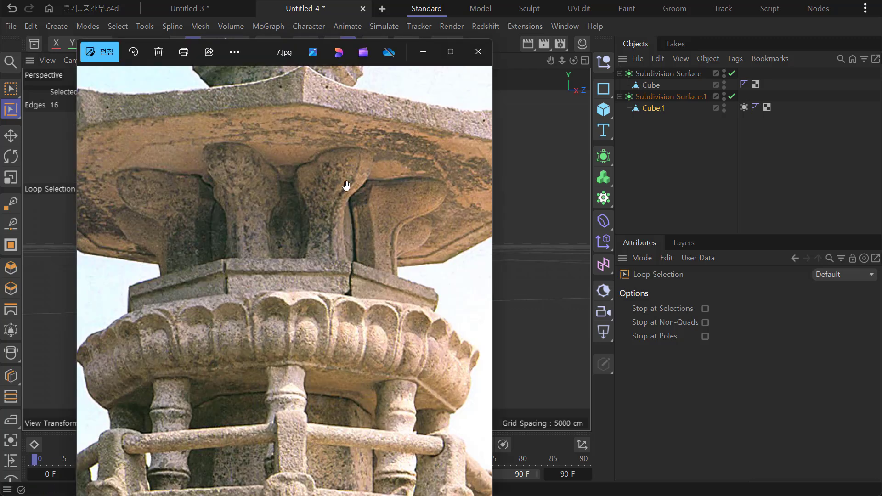
pyautogui.click(342, 10)
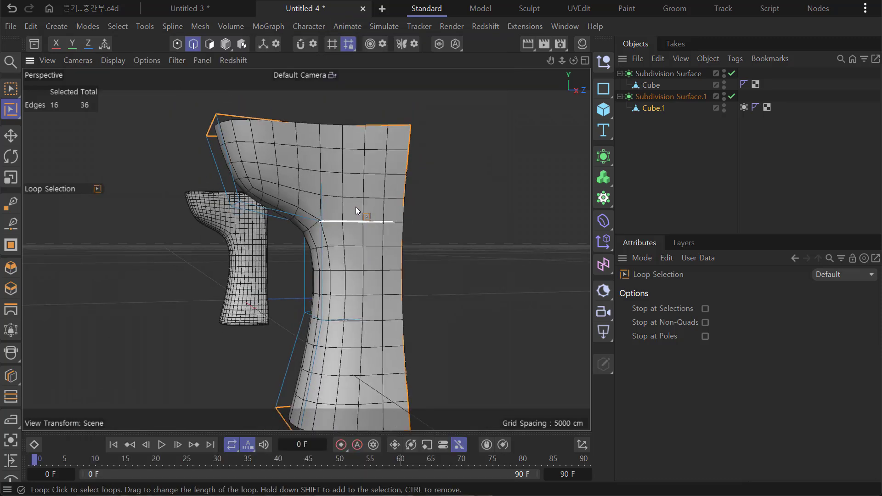
# Step: Cut three evenly spaced lengthwise loops across Cube.1's width, starting from the front top edge of the arm
pyautogui.scroll(-3, 343, 218)
pyautogui.keyDown('alt'); pyautogui.moveTo(342, 218); pyautogui.dragTo(434, 255); pyautogui.keyUp('alt')
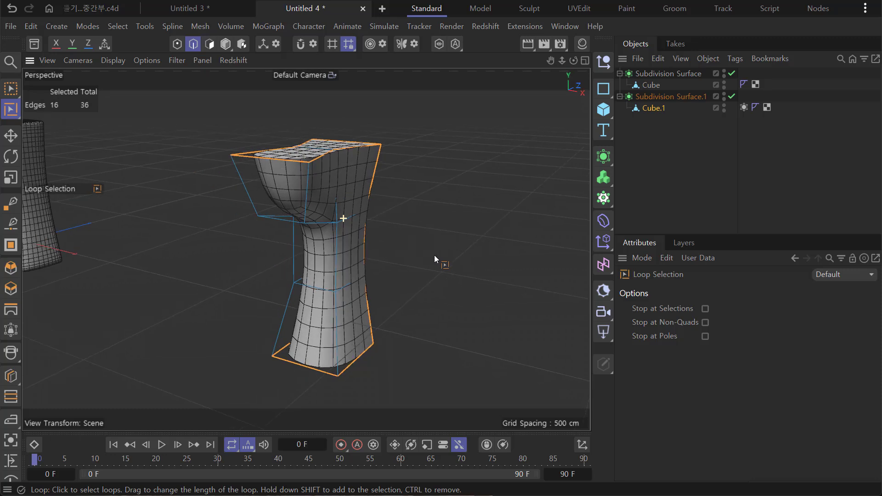
pyautogui.press('k')
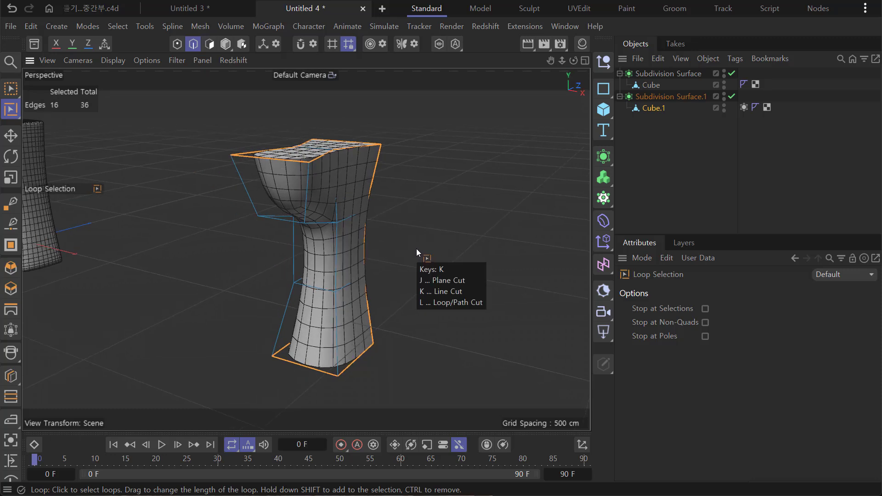
pyautogui.press('l')
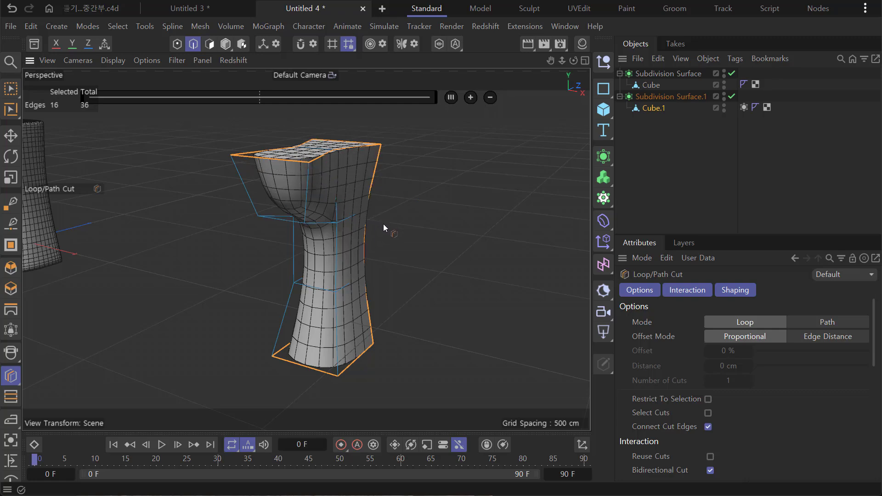
pyautogui.keyDown('alt'); pyautogui.moveTo(384, 227); pyautogui.dragTo(409, 238); pyautogui.keyUp('alt')
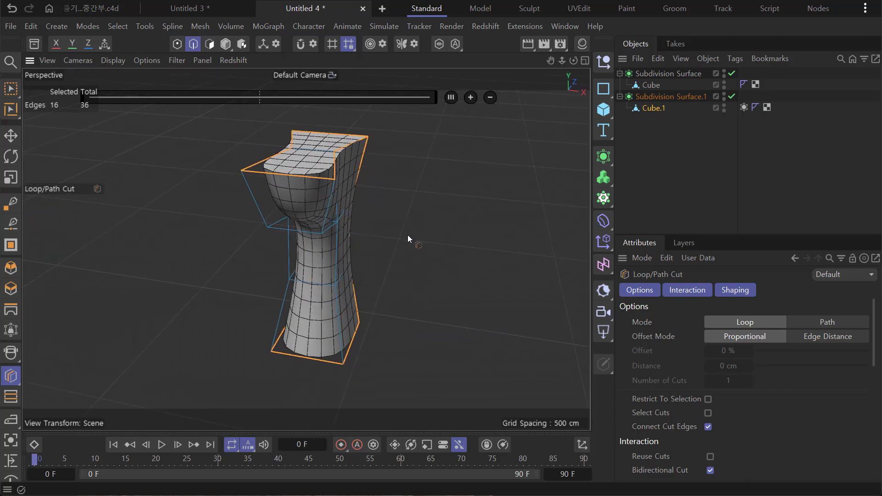
pyautogui.click(295, 174)
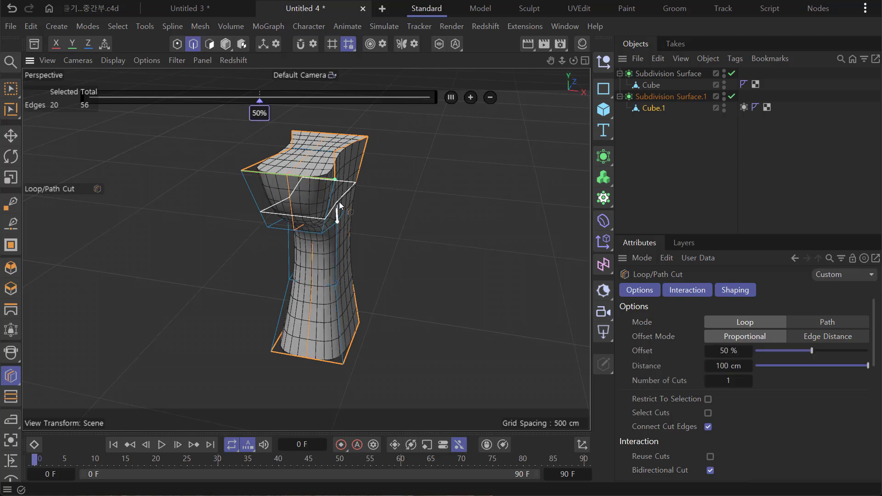
pyautogui.scroll(2, 323, 196)
pyautogui.scroll(2, 306, 242)
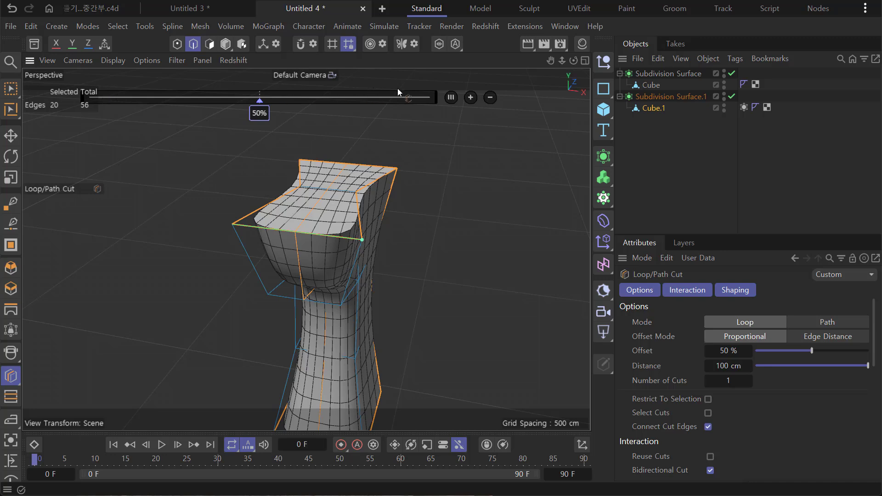
pyautogui.click(471, 97)
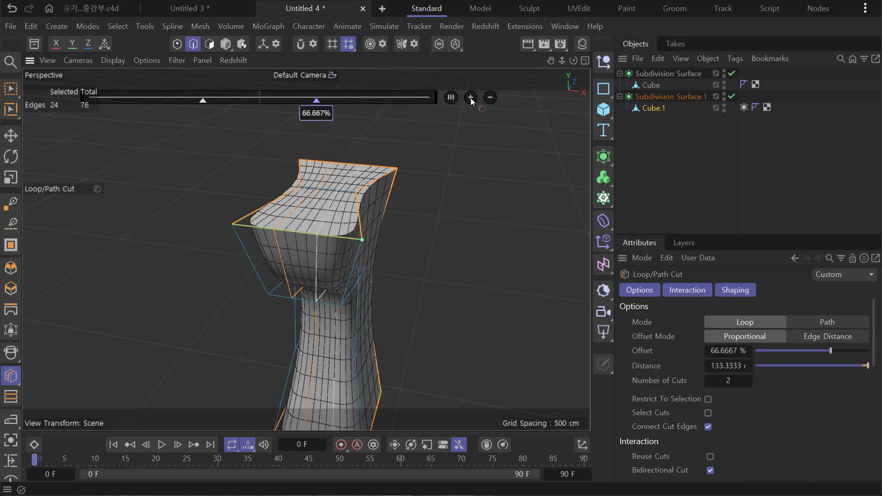
pyautogui.click(471, 97)
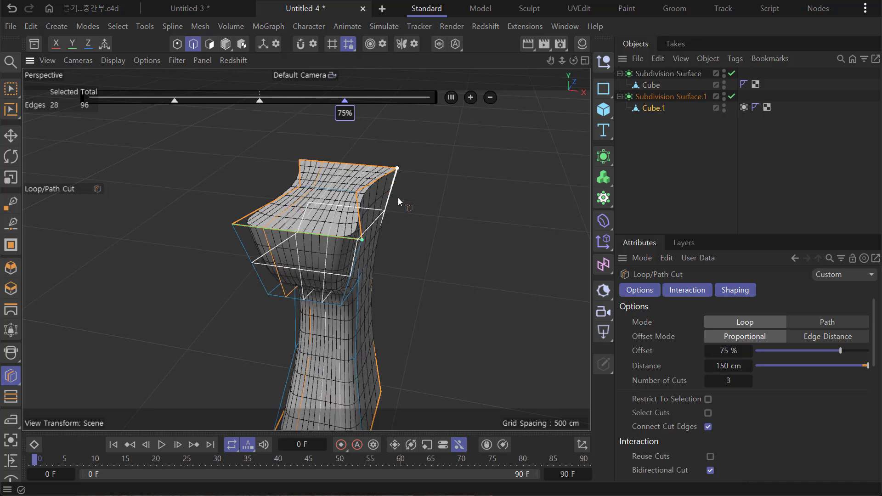
# Step: Set the offset of the 75% loop cut to 55%
pyautogui.click(344, 113)
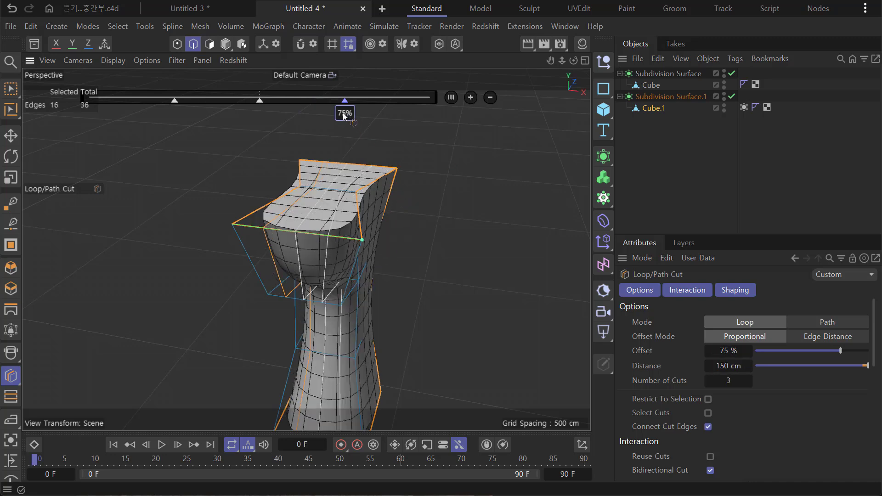
pyautogui.moveTo(342, 116); pyautogui.dragTo(283, 114)
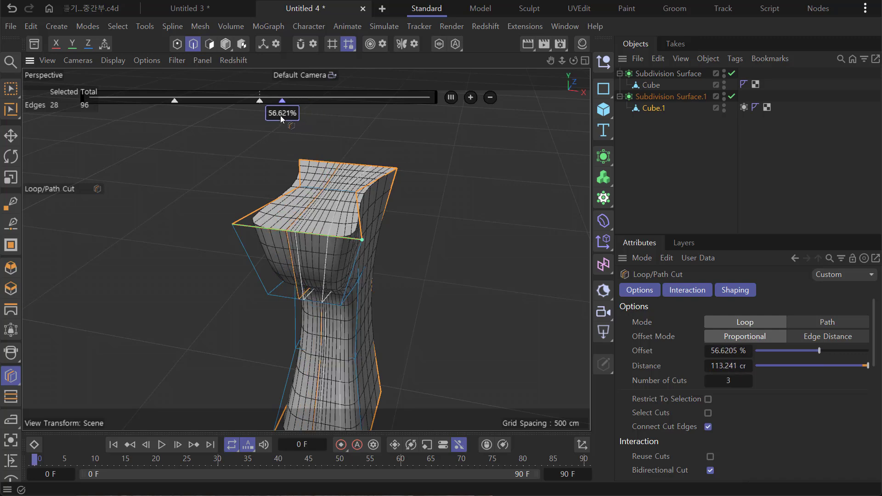
pyautogui.doubleClick(285, 114)
pyautogui.write('55')
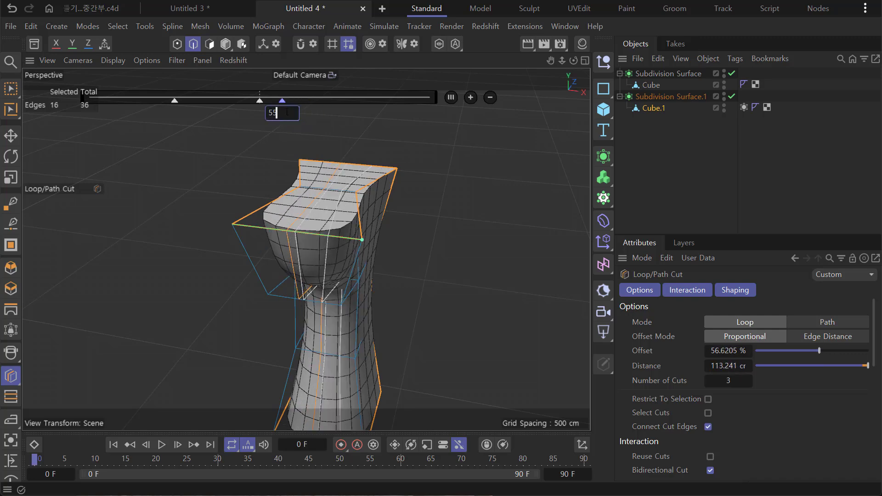
pyautogui.press('Return')
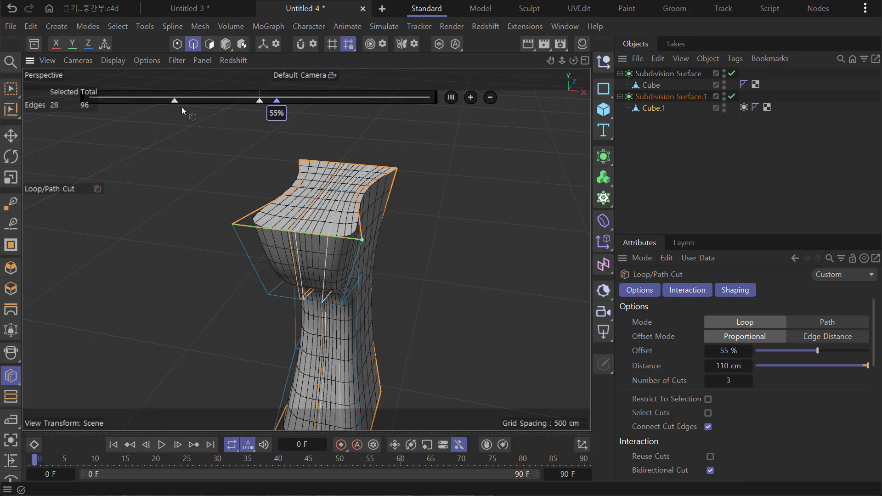
# Step: Set the offset of the first loop cut, on the other side of the centre cut, to 45%
pyautogui.moveTo(174, 102)
pyautogui.mouseDown()
pyautogui.moveTo(187, 112)
pyautogui.moveTo(243, 114)
pyautogui.mouseUp()
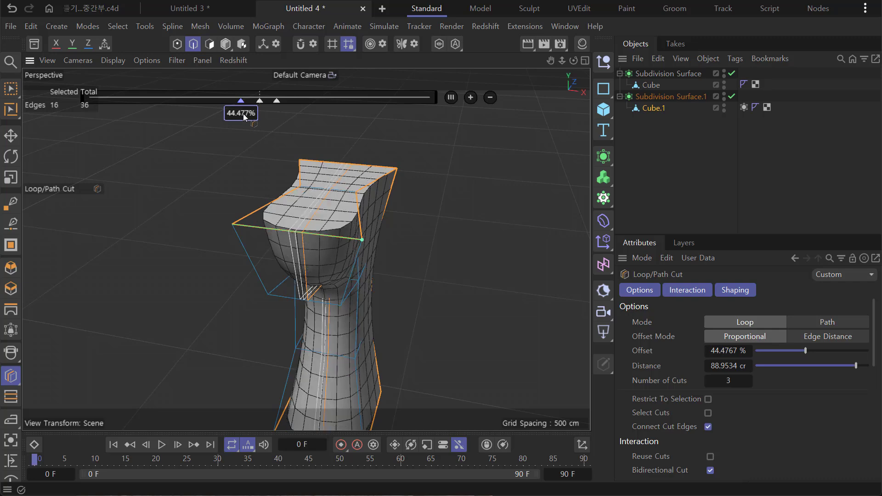
pyautogui.doubleClick(244, 114)
pyautogui.write('45')
pyautogui.press('Return')
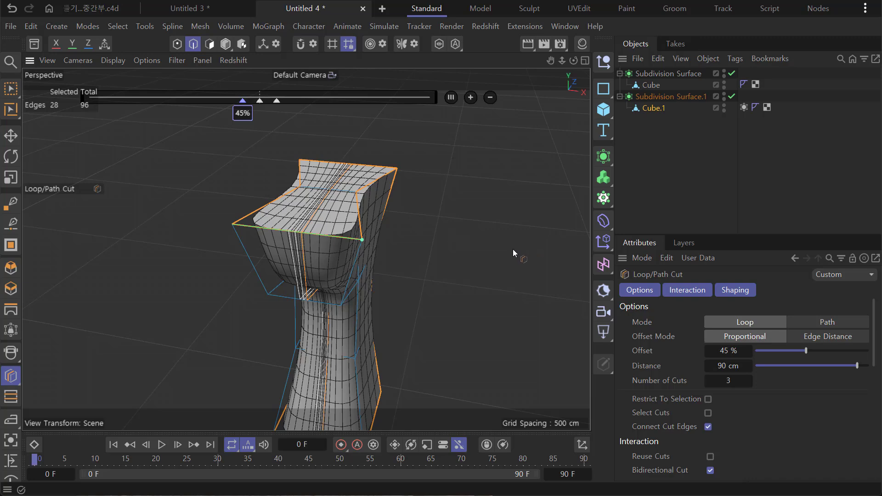
# Step: Select the centre edge on the front face of Cube.1's arm with Brush Selection
pyautogui.press('u')
pyautogui.press('l')
pyautogui.keyDown('alt'); pyautogui.moveTo(340, 271); pyautogui.dragTo(310, 246); pyautogui.keyUp('alt')
pyautogui.scroll(5, 280, 258)
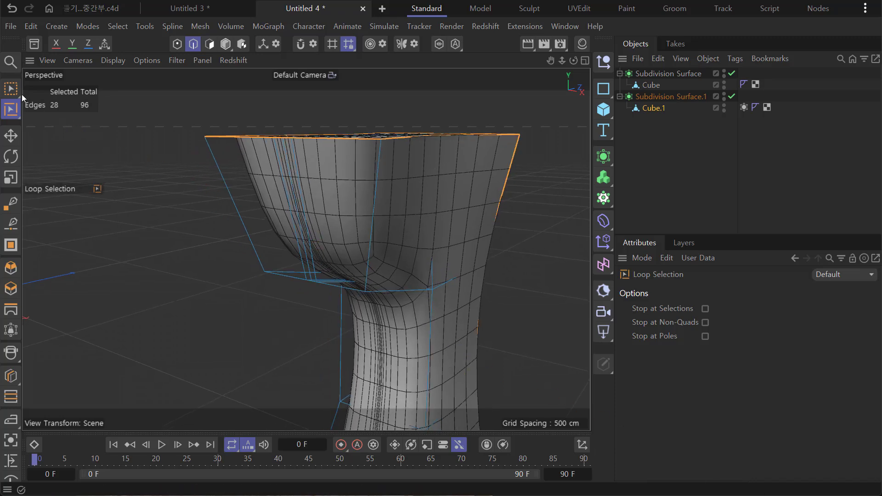
pyautogui.moveTo(14, 94); pyautogui.dragTo(66, 111)
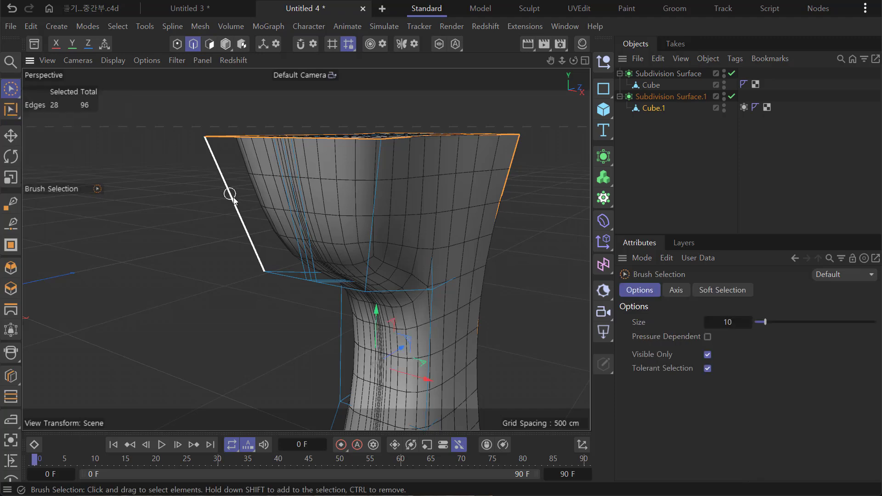
pyautogui.scroll(3, 296, 186)
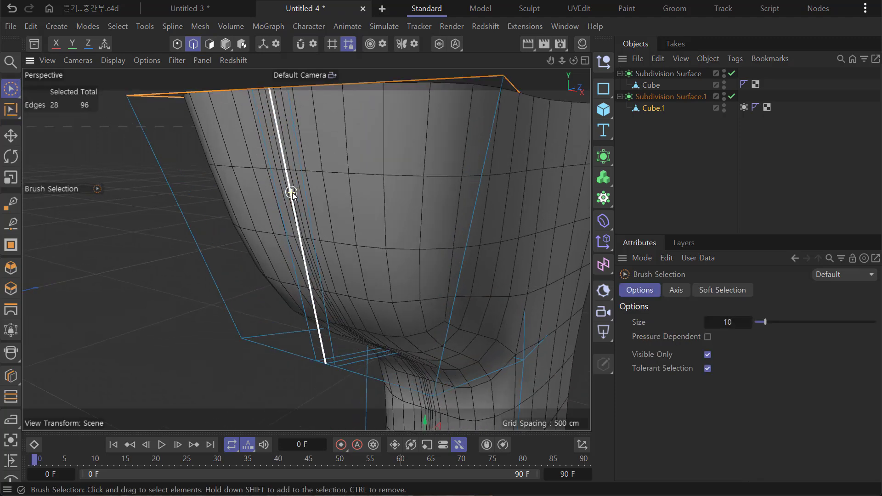
pyautogui.click(291, 186)
pyautogui.scroll(-2, 348, 274)
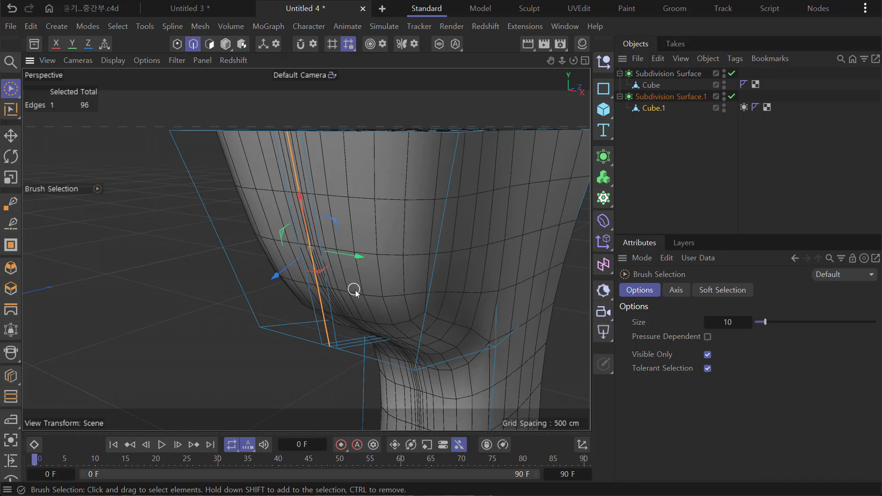
# Step: Add only the centre edge on the underside of Cube.1's arm to the edge selection
pyautogui.keyDown('alt'); pyautogui.moveTo(356, 293); pyautogui.dragTo(338, 235, button='middle'); pyautogui.keyUp('alt')
pyautogui.keyDown('alt'); pyautogui.moveTo(337, 235); pyautogui.dragTo(364, 173); pyautogui.keyUp('alt')
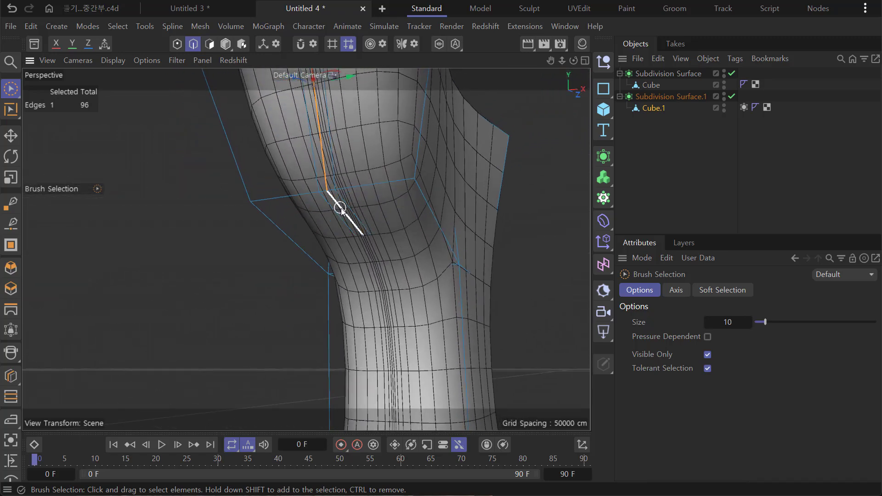
pyautogui.keyDown('shift'); pyautogui.click(341, 209); pyautogui.keyUp('shift')
pyautogui.scroll(-1, 376, 264)
pyautogui.scroll(1, 359, 264)
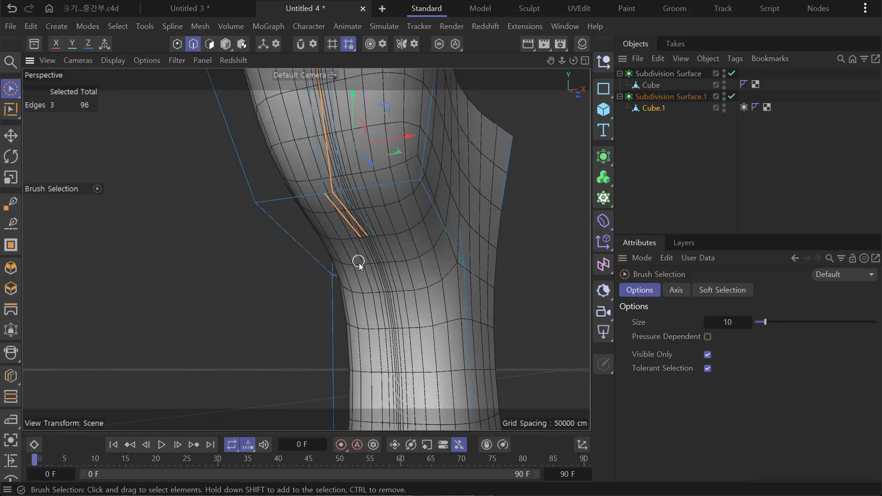
pyautogui.scroll(1, 358, 261)
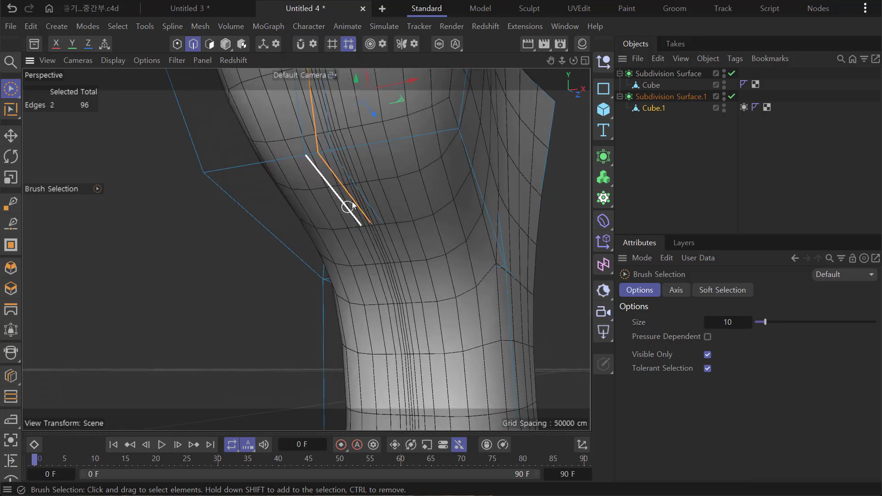
pyautogui.scroll(-1, 401, 259)
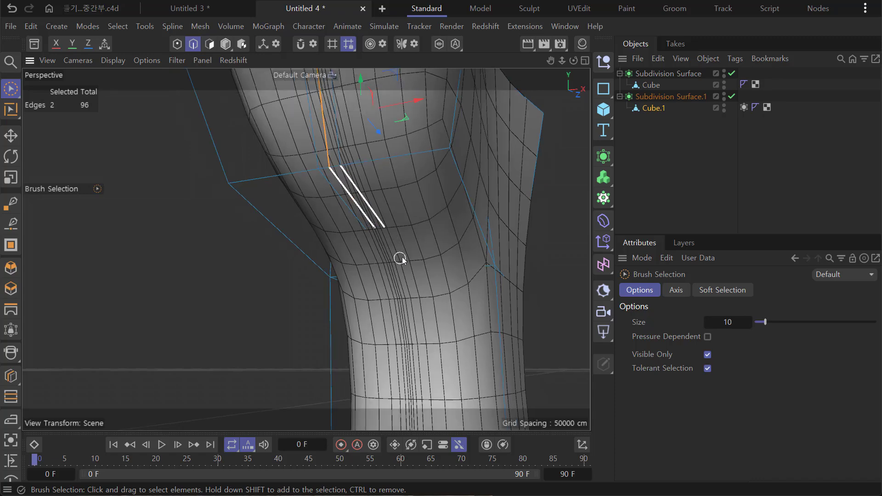
pyautogui.keyDown('alt'); pyautogui.moveTo(401, 259); pyautogui.dragTo(425, 217); pyautogui.keyUp('alt')
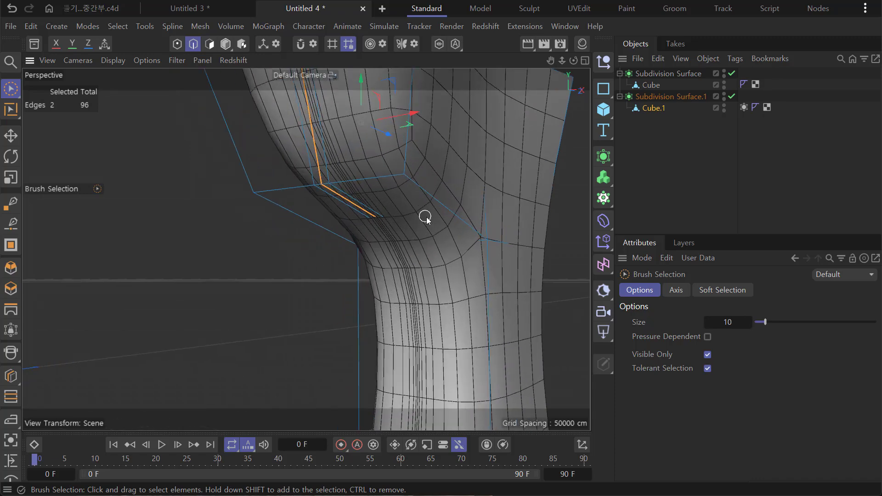
# Step: Display the model as Lines and add the two centre front edges of Cube.1's shaft, down to the base, to the selection
pyautogui.click(113, 61)
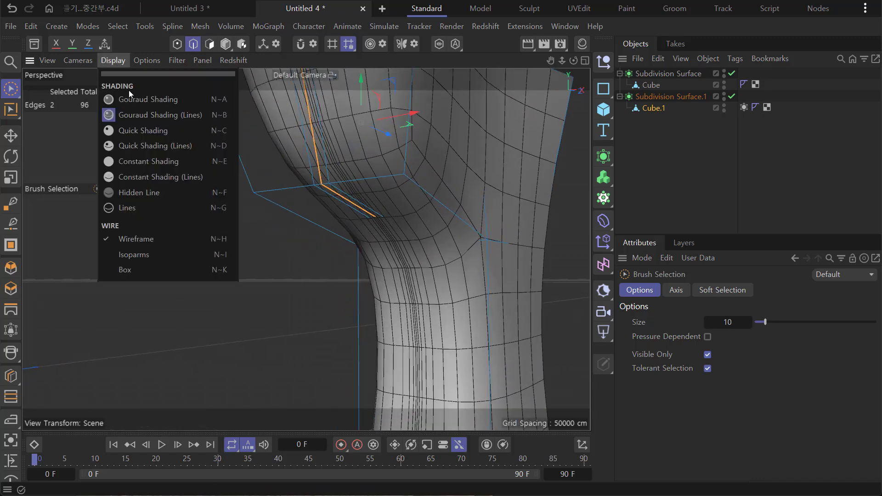
pyautogui.click(128, 208)
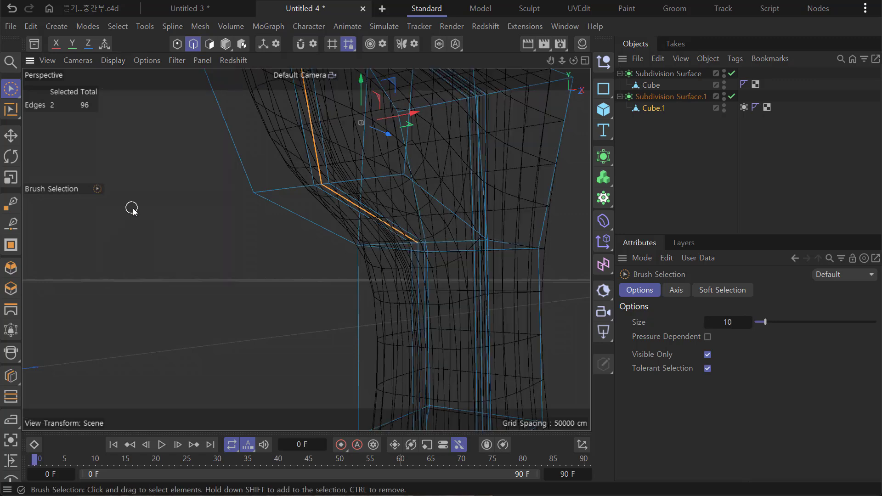
pyautogui.keyDown('alt'); pyautogui.moveTo(320, 233); pyautogui.dragTo(239, 173, button='middle'); pyautogui.keyUp('alt')
pyautogui.scroll(4, 356, 264)
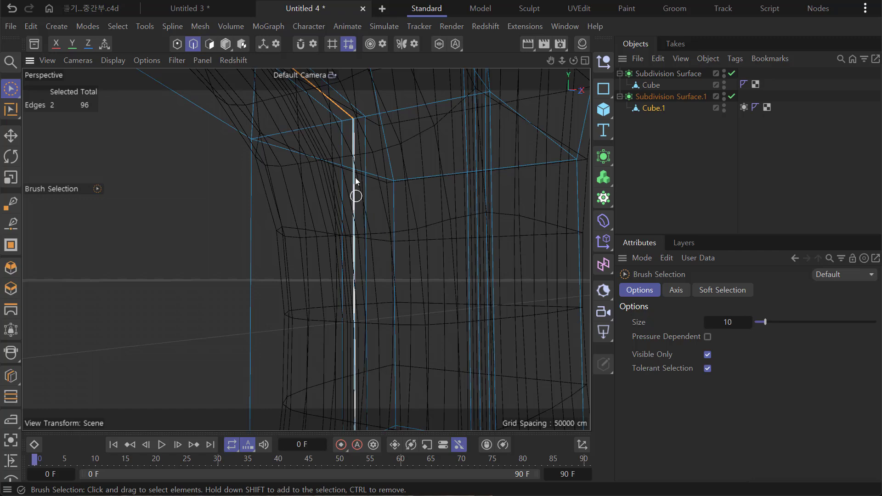
pyautogui.keyDown('shift'); pyautogui.click(353, 200); pyautogui.keyUp('shift')
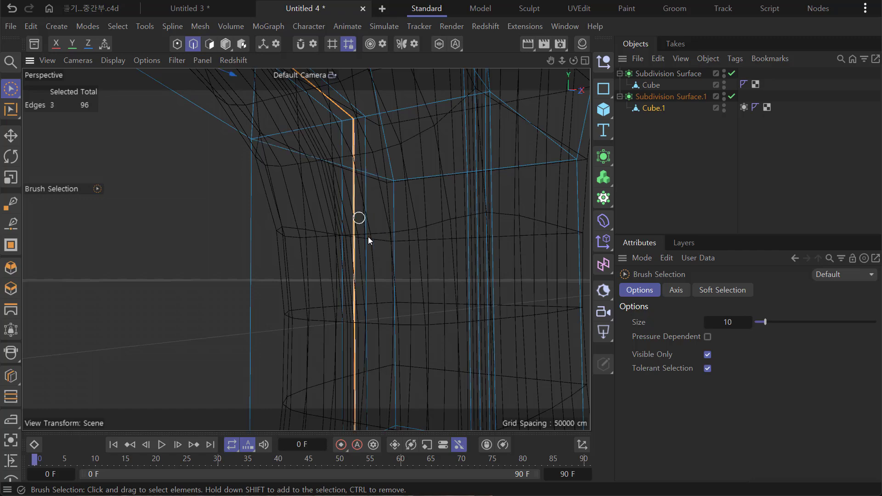
pyautogui.scroll(-3, 384, 270)
pyautogui.keyDown('alt'); pyautogui.moveTo(387, 270); pyautogui.dragTo(418, 85, button='middle'); pyautogui.keyUp('alt')
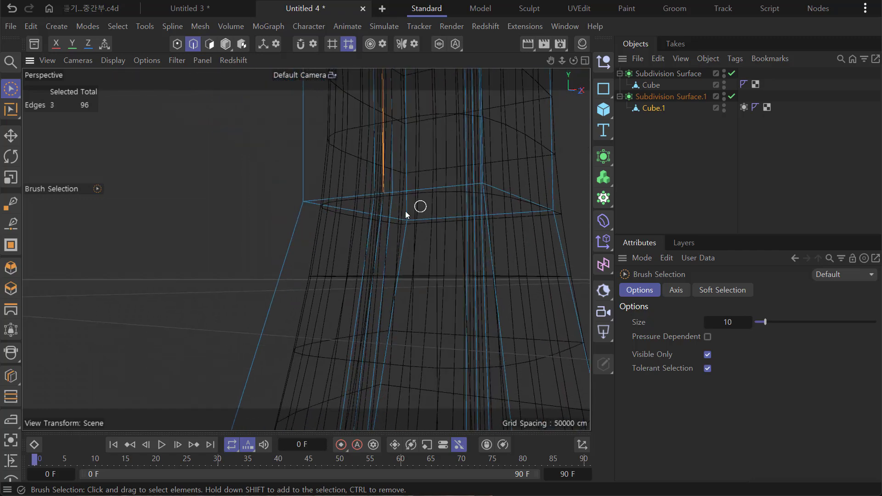
pyautogui.keyDown('shift'); pyautogui.click(378, 243); pyautogui.keyUp('shift')
pyautogui.scroll(-6, 390, 237)
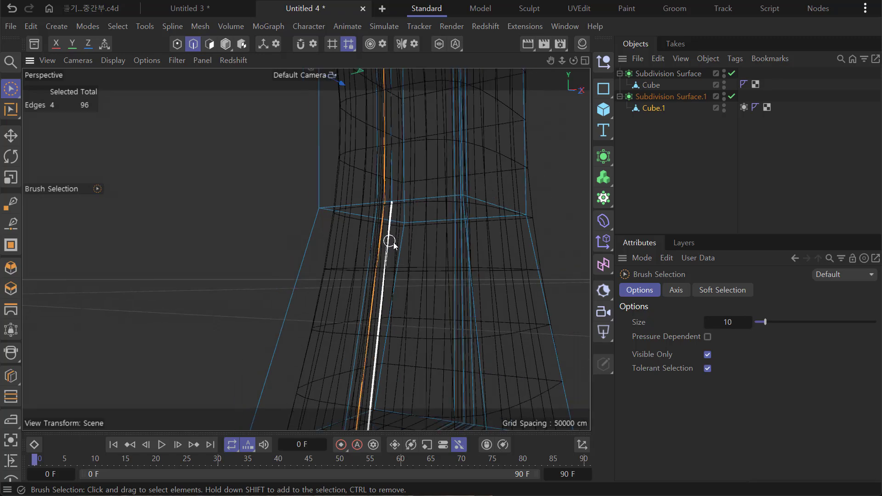
pyautogui.keyDown('alt'); pyautogui.moveTo(422, 206); pyautogui.dragTo(421, 291, button='middle'); pyautogui.keyUp('alt')
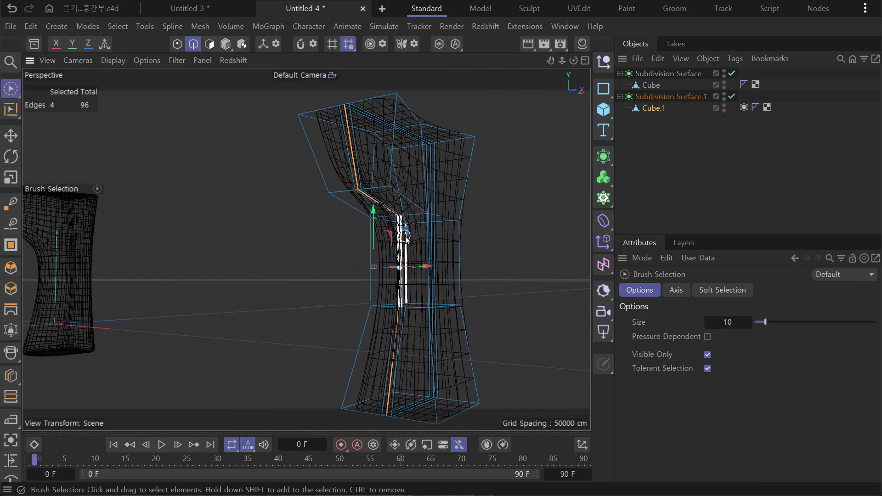
# Step: Restore Gouraud Shading (Lines) and, in the Right view, move the selected centre edges slightly outward from the pillar's front along Z
pyautogui.click(113, 60)
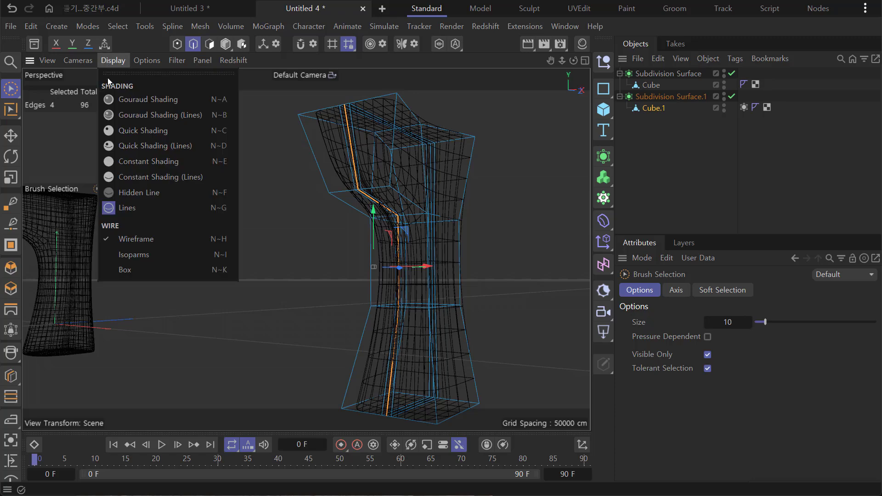
pyautogui.click(116, 117)
pyautogui.keyDown('alt'); pyautogui.moveTo(350, 235); pyautogui.dragTo(355, 245); pyautogui.keyUp('alt')
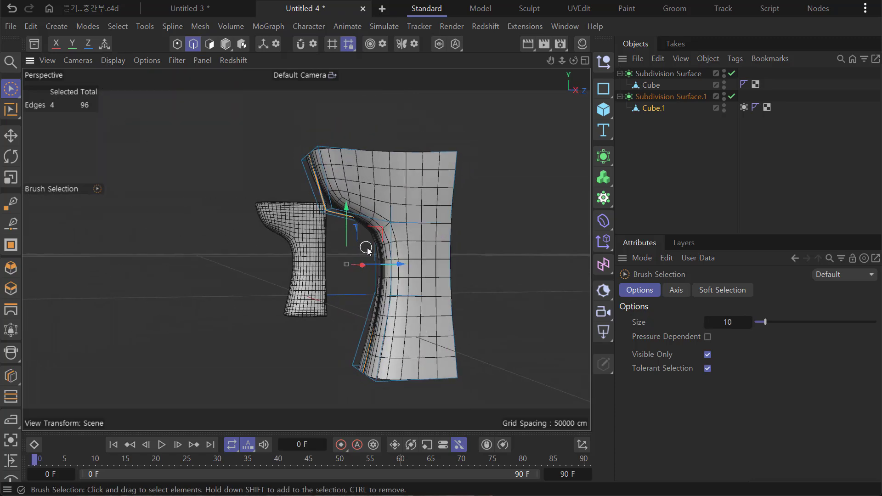
pyautogui.press('F3')
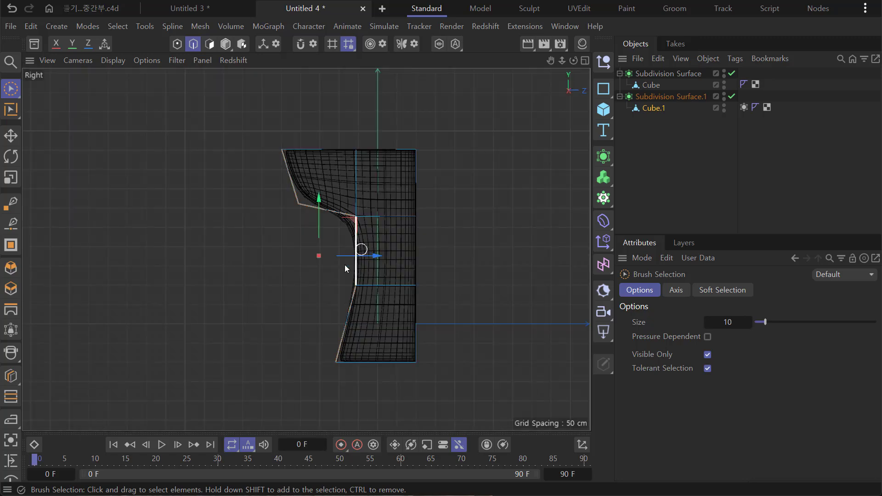
pyautogui.scroll(5, 318, 270)
pyautogui.scroll(-2, 319, 271)
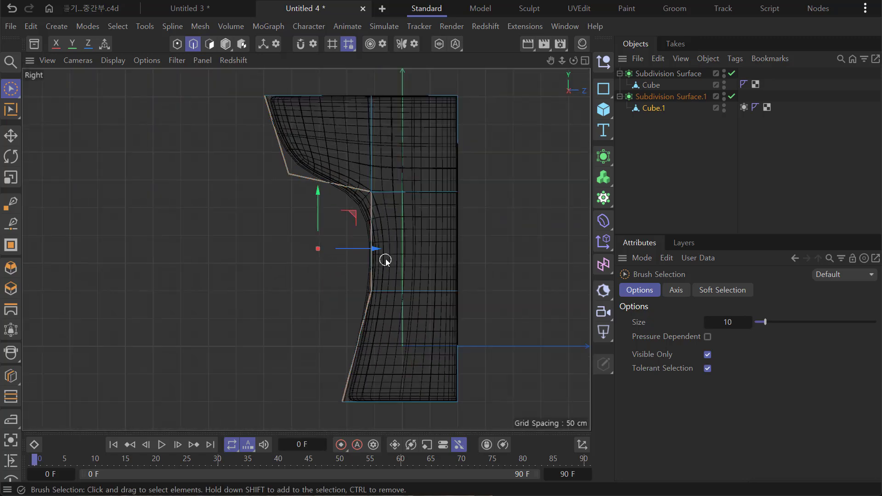
pyautogui.moveTo(374, 249); pyautogui.dragTo(367, 250)
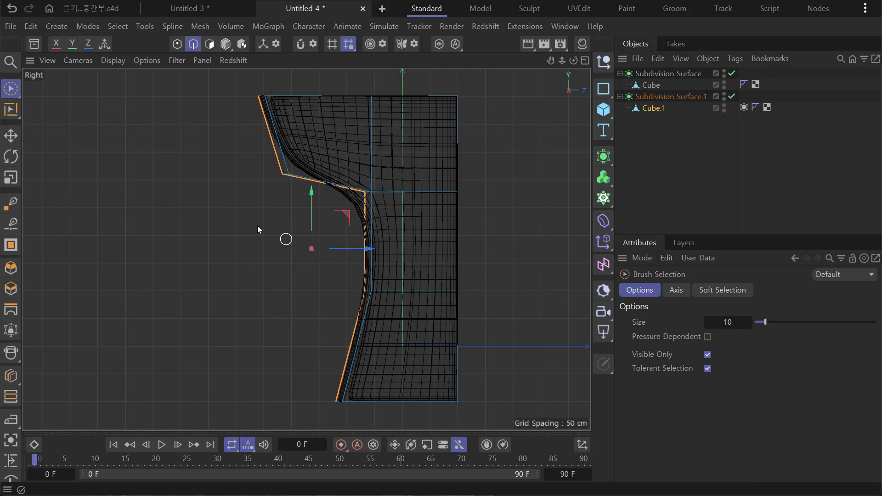
# Step: In point mode, lower the centre ridge's two points at the arm's lower front corner and at the arm-to-shaft corner slightly along Y
pyautogui.click(177, 43)
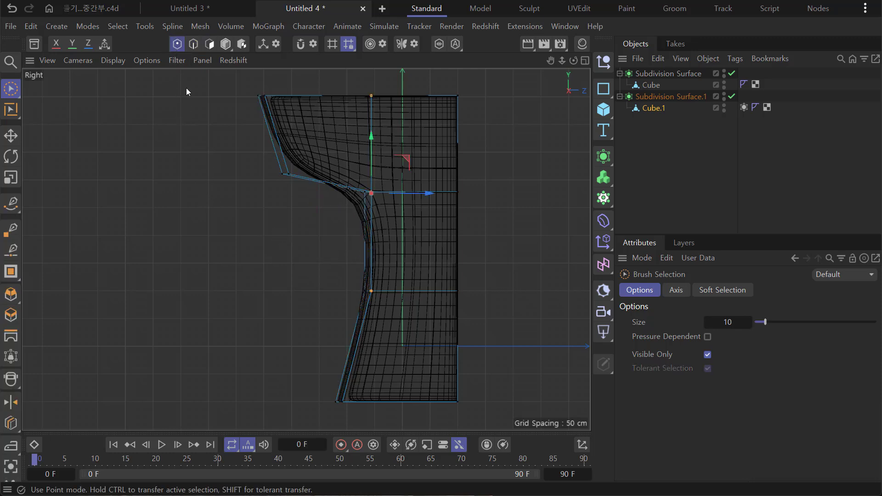
pyautogui.scroll(5, 285, 176)
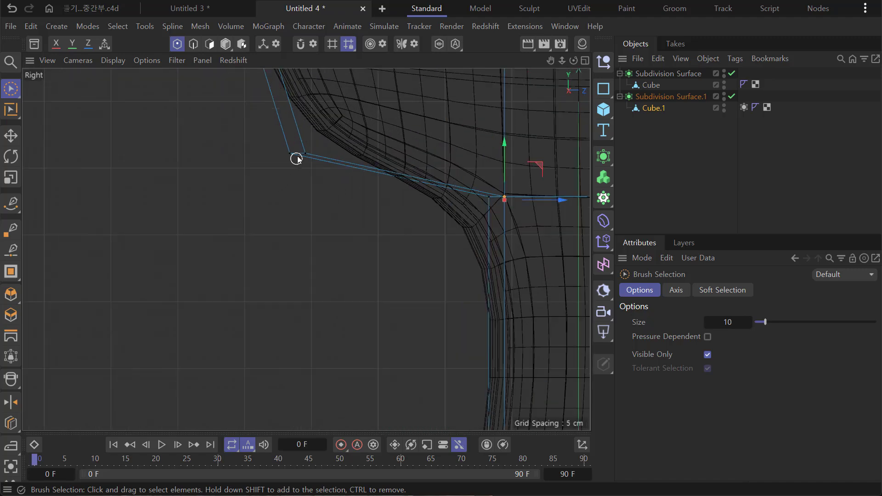
pyautogui.click(292, 153)
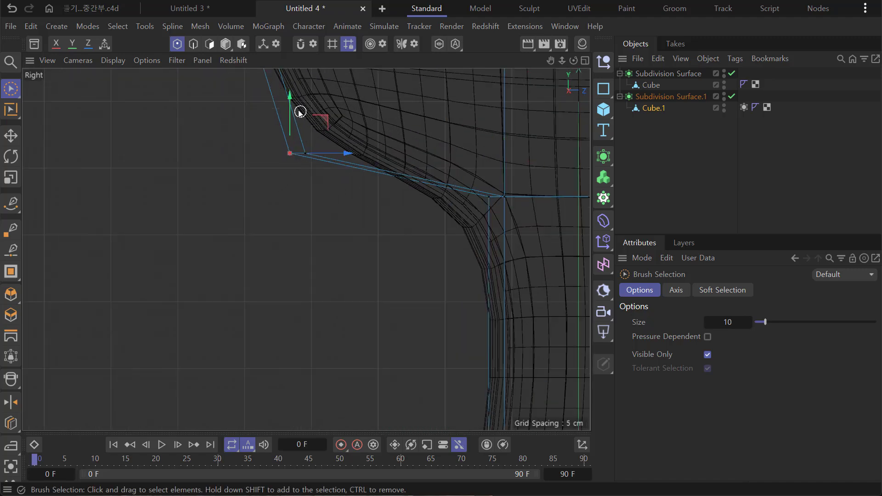
pyautogui.moveTo(290, 105); pyautogui.dragTo(291, 119)
pyautogui.click(489, 197)
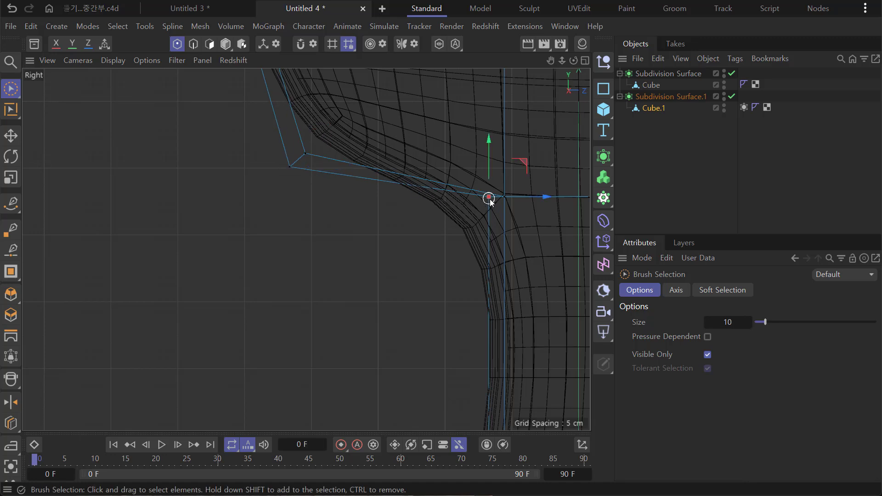
pyautogui.moveTo(490, 153); pyautogui.dragTo(489, 169)
# Step: Examine the ridged pillar in the Right and Perspective views and compare it with the pagoda reference photo 7.jpg
pyautogui.scroll(-10, 421, 299)
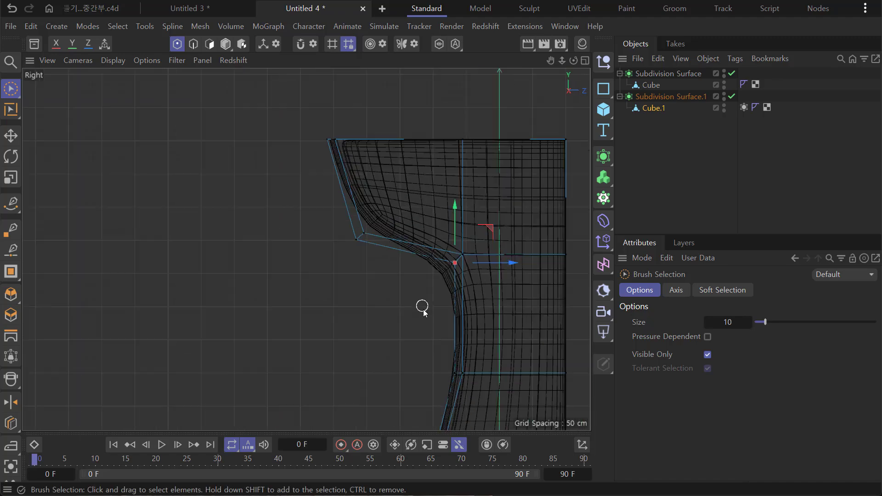
pyautogui.keyDown('alt'); pyautogui.moveTo(438, 232); pyautogui.dragTo(407, 287, button='middle'); pyautogui.keyUp('alt')
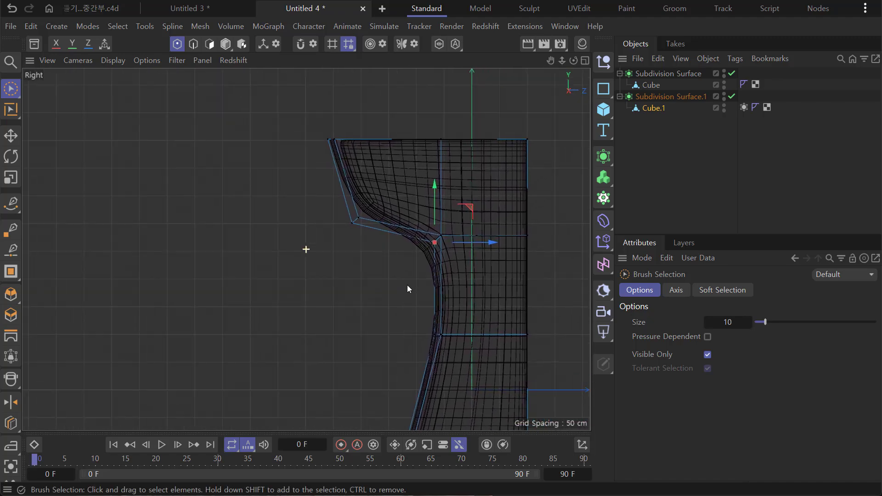
pyautogui.press('F1')
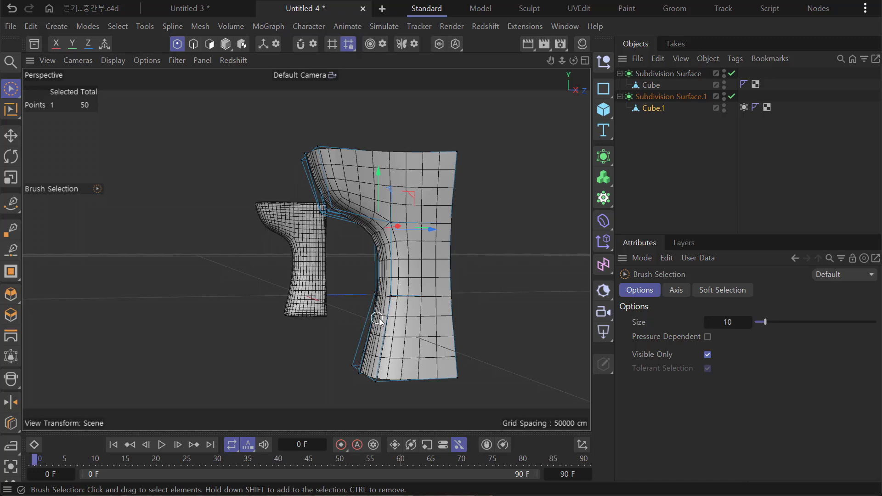
pyautogui.keyDown('alt'); pyautogui.moveTo(366, 309); pyautogui.dragTo(251, 190); pyautogui.keyUp('alt')
pyautogui.scroll(3, 269, 259)
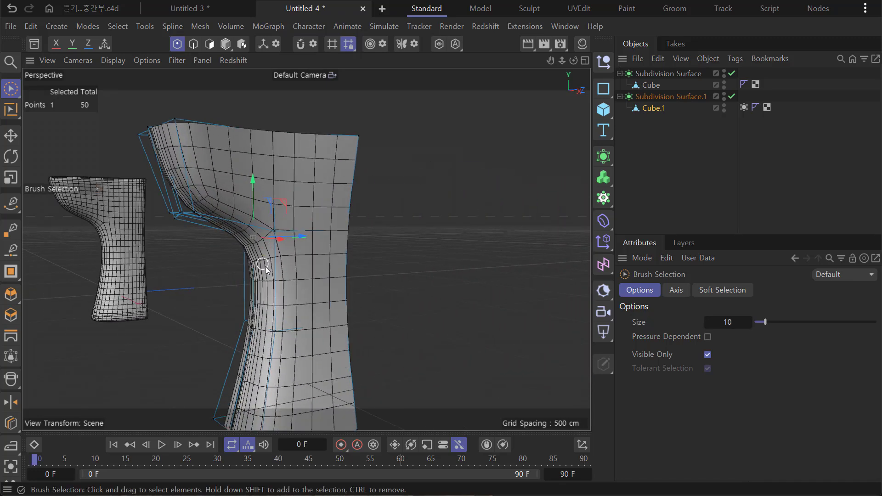
pyautogui.keyDown('alt'); pyautogui.moveTo(272, 267); pyautogui.dragTo(279, 427); pyautogui.keyUp('alt')
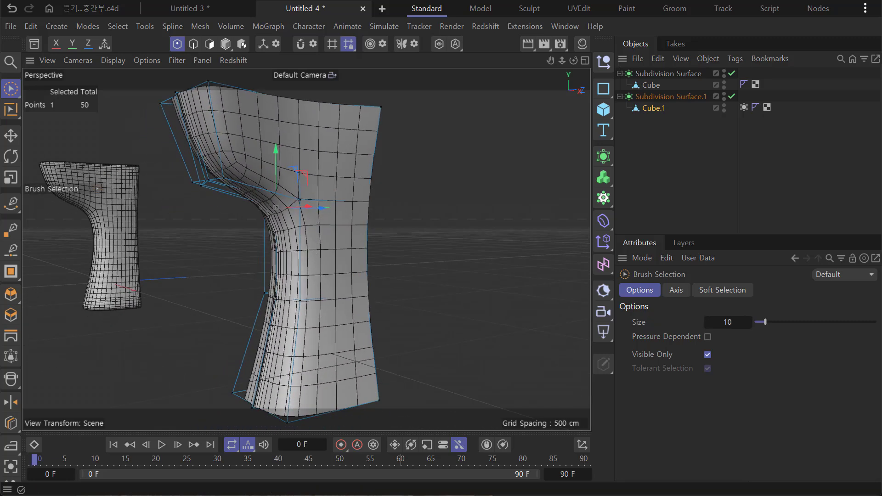
pyautogui.hotkey('alt', 'Tab')
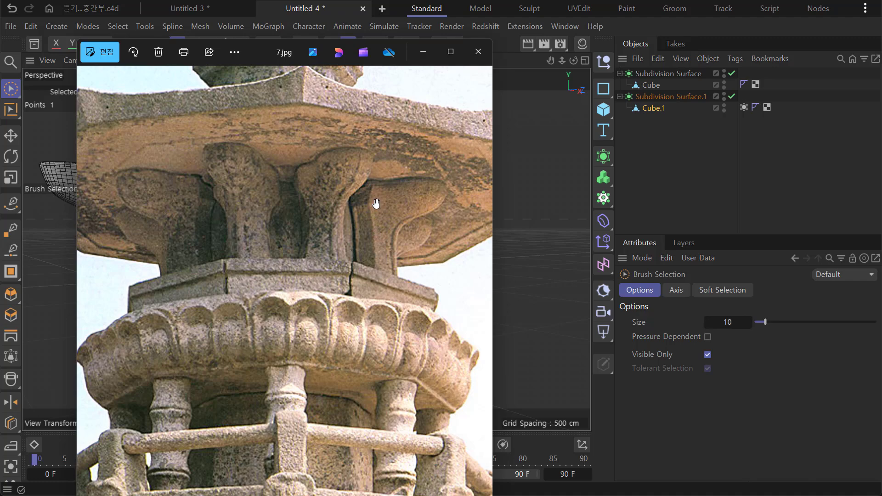
pyautogui.click(306, 0)
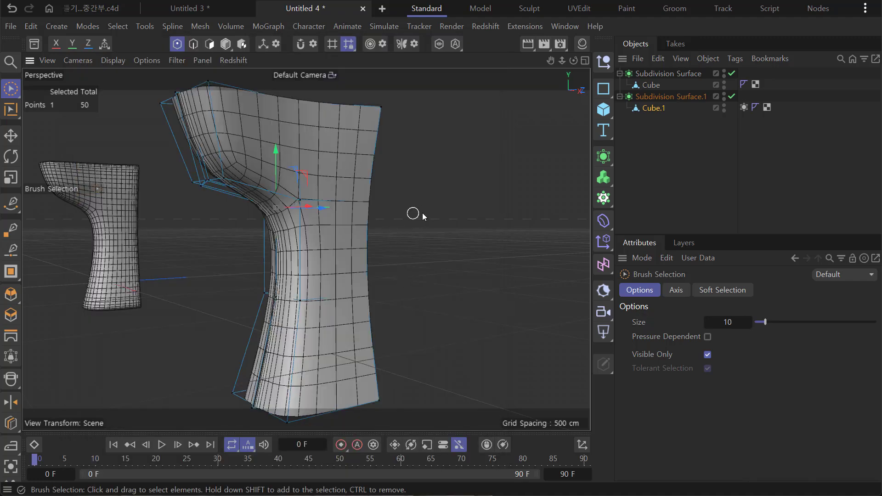
pyautogui.keyDown('alt'); pyautogui.moveTo(415, 213); pyautogui.dragTo(419, 268); pyautogui.keyUp('alt')
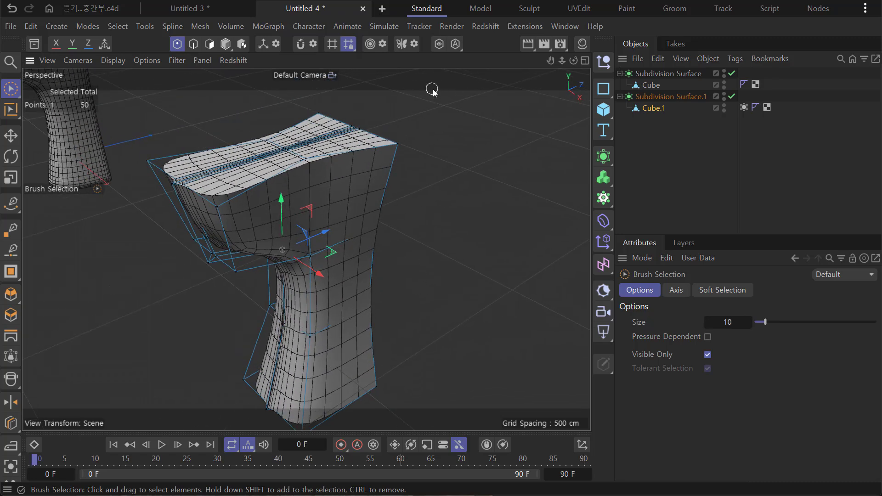
# Step: Enable symmetry and add a vertical loop cut at 37.6454 % offset through Cube.1's side face, between the arm-to-shaft corner and the rear
pyautogui.keyDown('alt'); pyautogui.moveTo(442, 215); pyautogui.dragTo(403, 194); pyautogui.keyUp('alt')
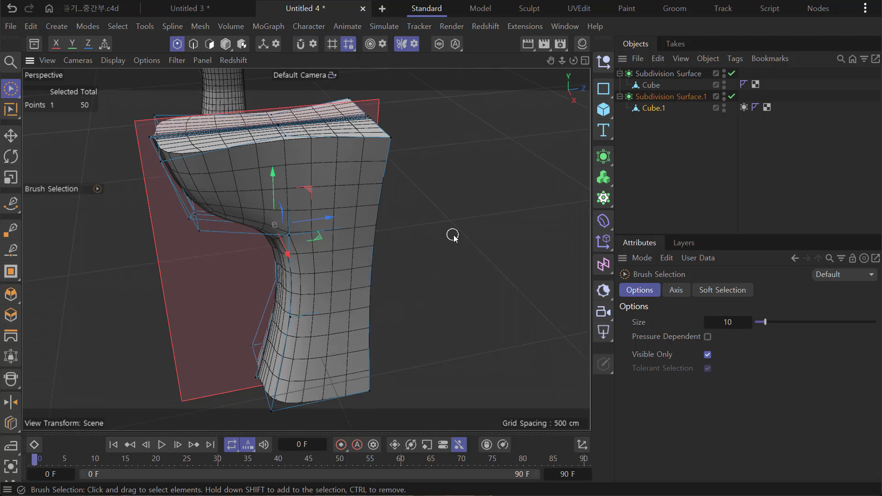
pyautogui.press('l')
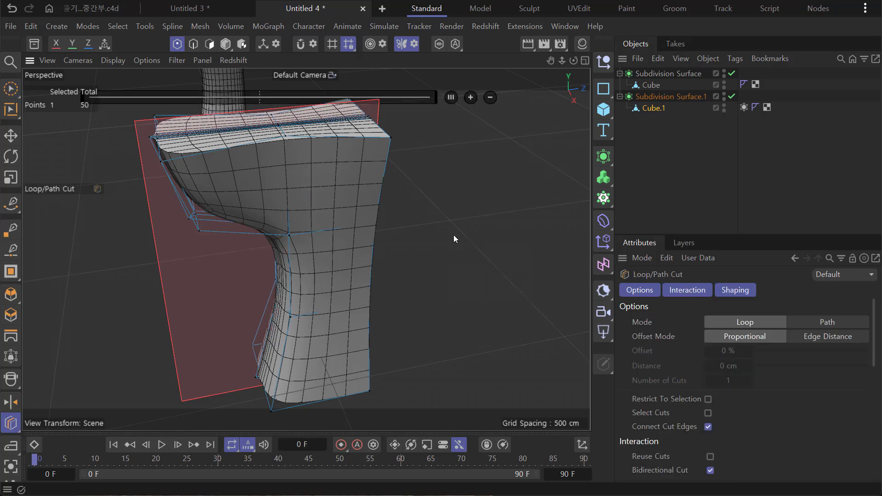
pyautogui.click(351, 137)
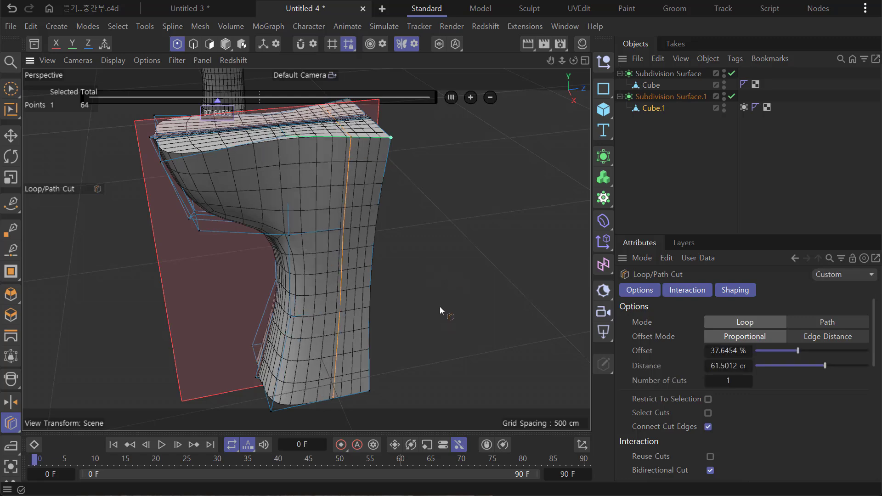
pyautogui.keyDown('alt'); pyautogui.moveTo(440, 307); pyautogui.dragTo(497, 278); pyautogui.keyUp('alt')
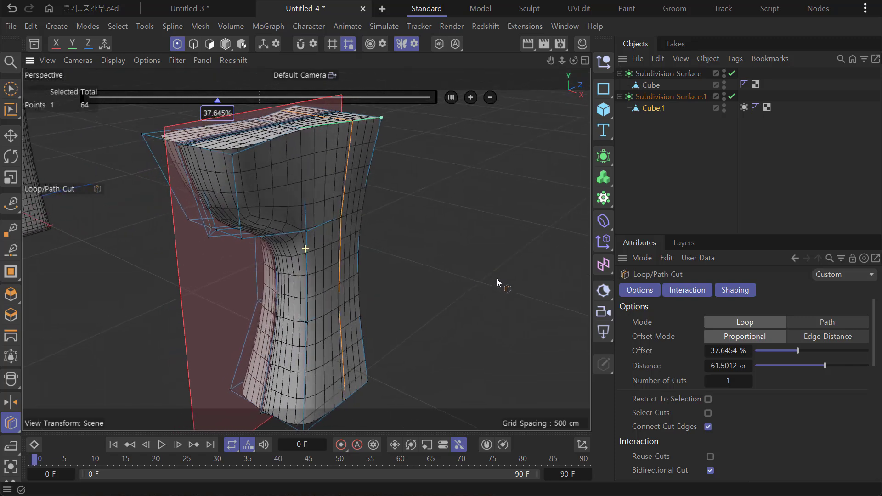
pyautogui.scroll(6, 497, 279)
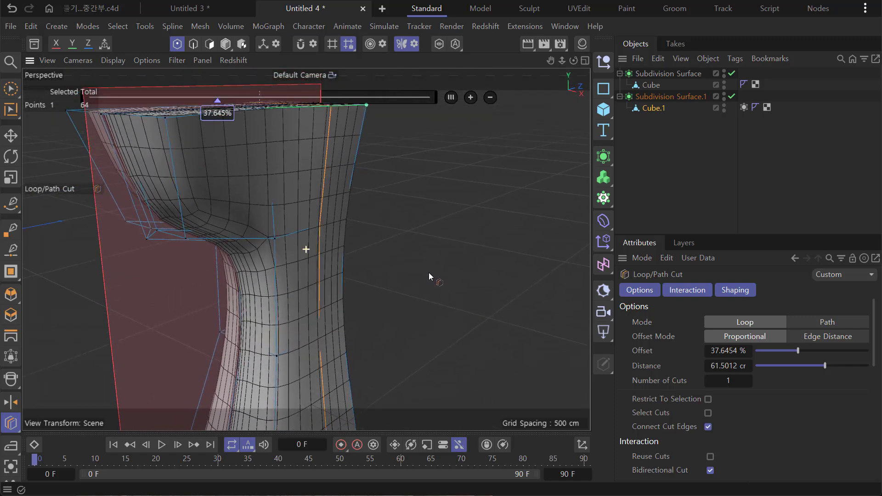
# Step: In edge mode, select the three vertical edges of the new side loop from the pillar's top to its base
pyautogui.click(11, 88)
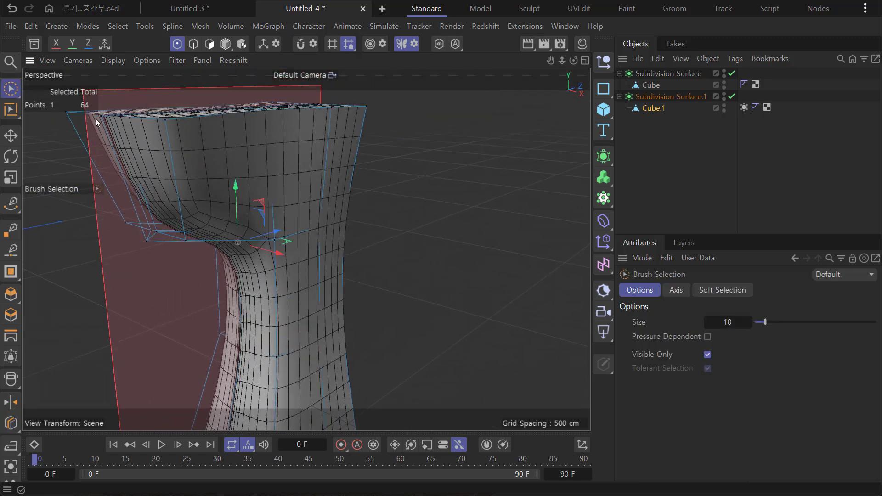
pyautogui.click(328, 154)
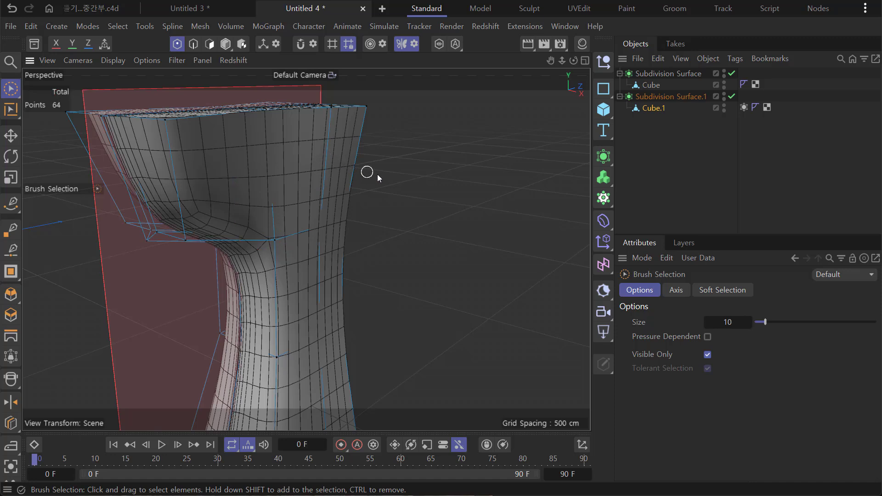
pyautogui.click(193, 44)
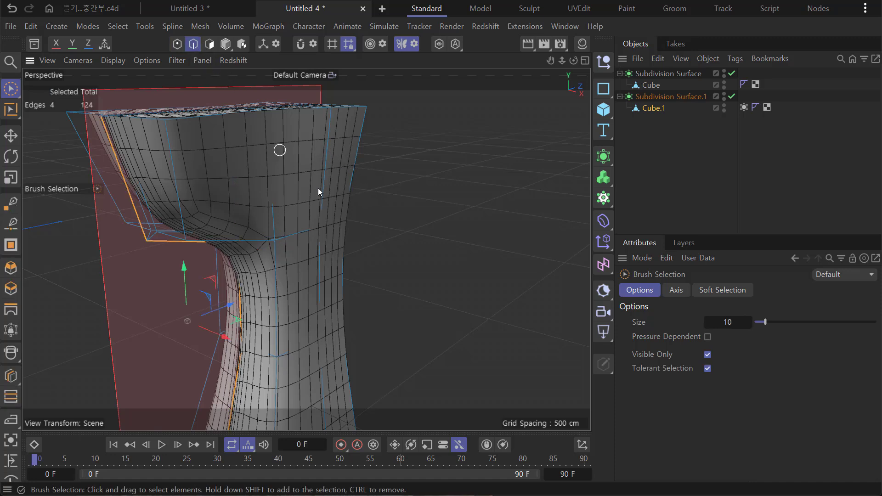
pyautogui.click(329, 175)
pyautogui.keyDown('alt'); pyautogui.moveTo(345, 276); pyautogui.dragTo(345, 275); pyautogui.keyUp('alt')
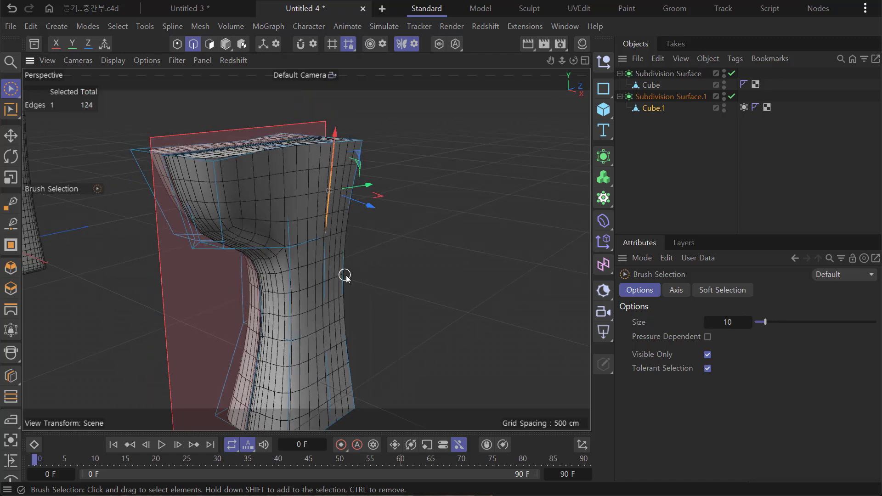
pyautogui.keyDown('shift'); pyautogui.click(321, 280); pyautogui.keyUp('shift')
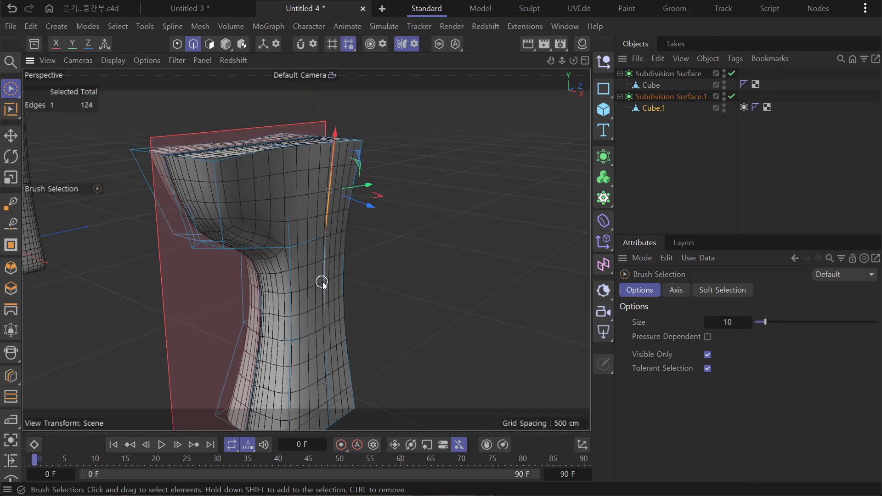
pyautogui.keyDown('shift'); pyautogui.click(330, 375); pyautogui.keyUp('shift')
pyautogui.keyDown('alt'); pyautogui.moveTo(429, 321); pyautogui.dragTo(448, 320); pyautogui.keyUp('alt')
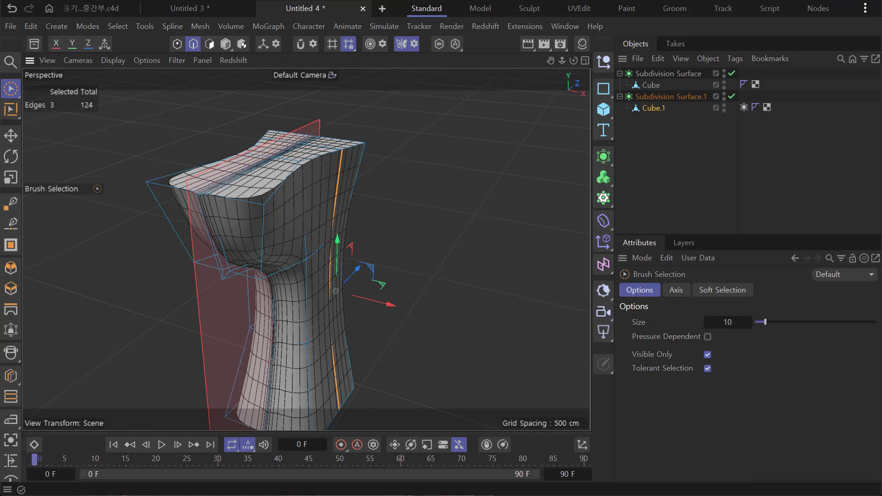
# Step: Check reference photo 7.jpg, move the selected side edges outward along X by about 28 cm, and fine-tune their position
pyautogui.hotkey('alt', 'Tab')
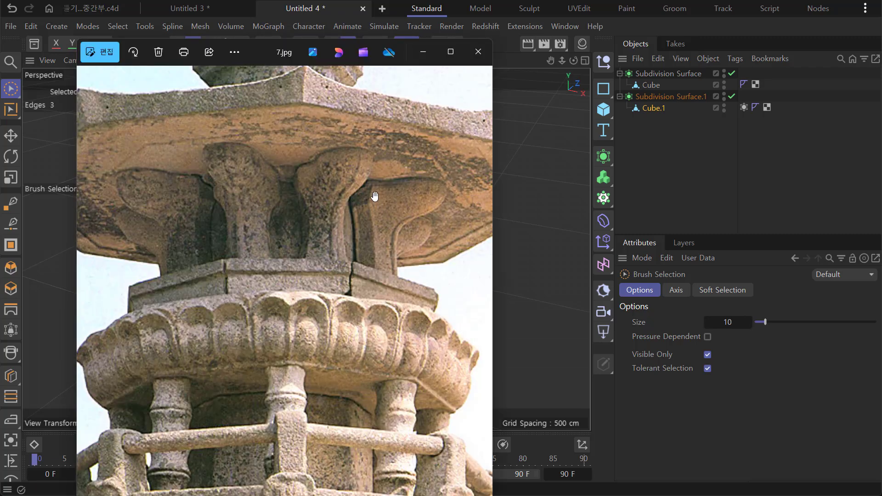
pyautogui.click(343, 8)
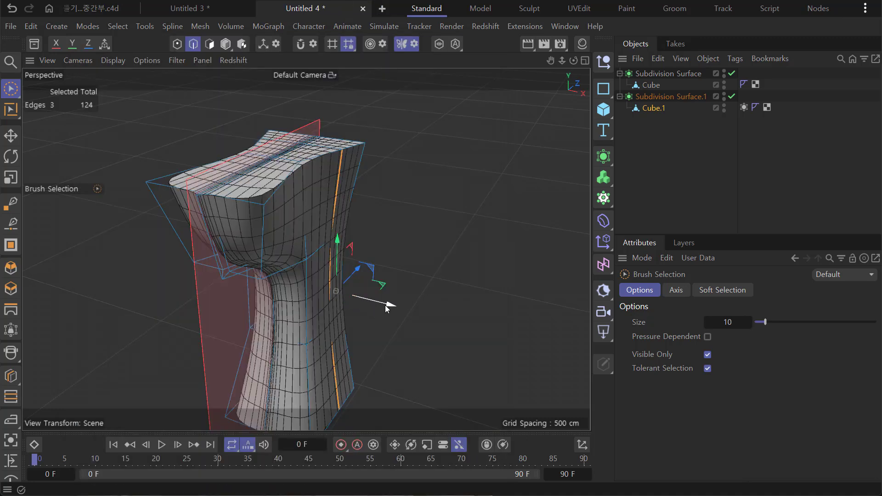
pyautogui.moveTo(388, 305); pyautogui.dragTo(398, 312)
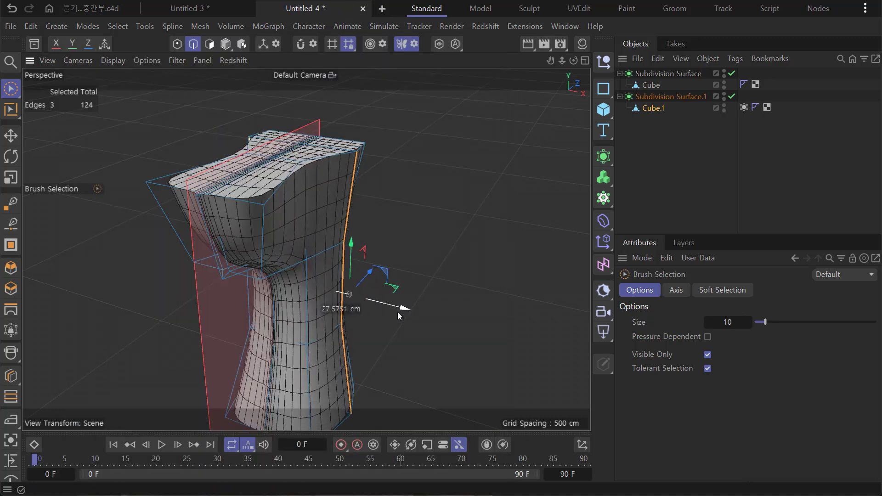
pyautogui.keyDown('alt'); pyautogui.moveTo(462, 221); pyautogui.dragTo(195, 288); pyautogui.keyUp('alt')
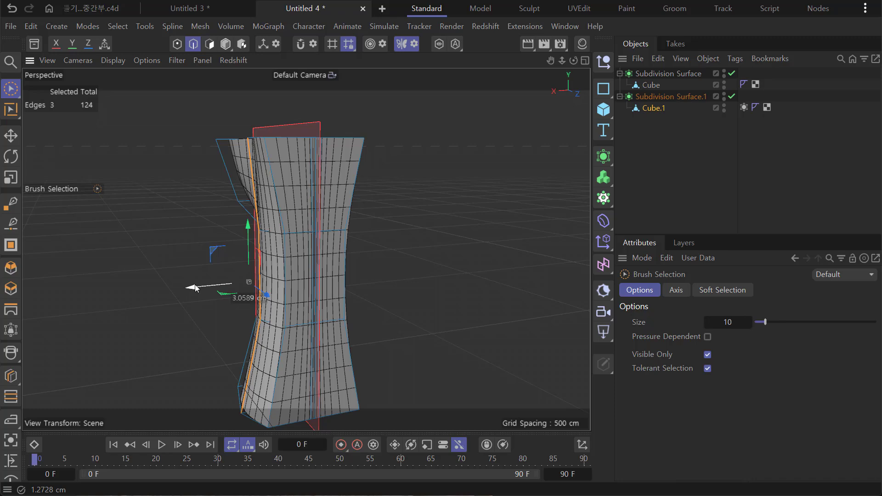
pyautogui.keyDown('alt'); pyautogui.moveTo(317, 267); pyautogui.dragTo(413, 288); pyautogui.keyUp('alt')
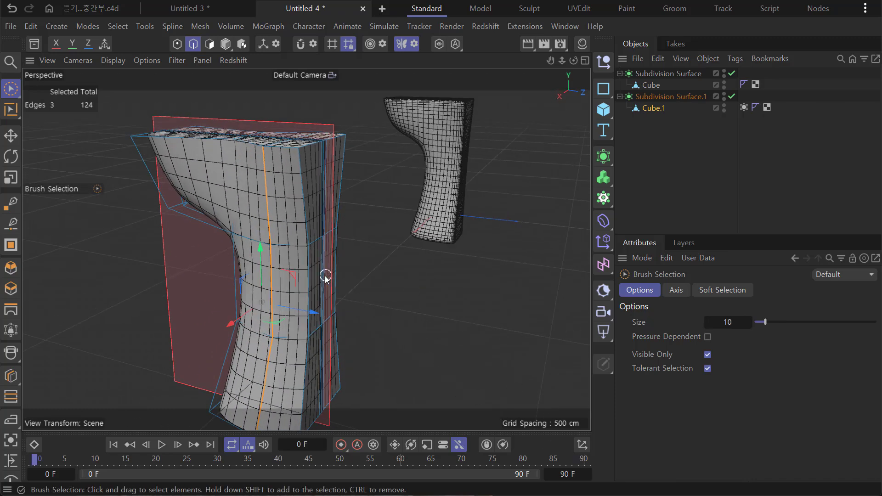
pyautogui.moveTo(323, 270)
pyautogui.keyDown('alt'); pyautogui.mouseDown()
pyautogui.moveTo(299, 256)
pyautogui.moveTo(276, 286)
pyautogui.moveTo(277, 277)
pyautogui.mouseUp(); pyautogui.keyUp('alt')
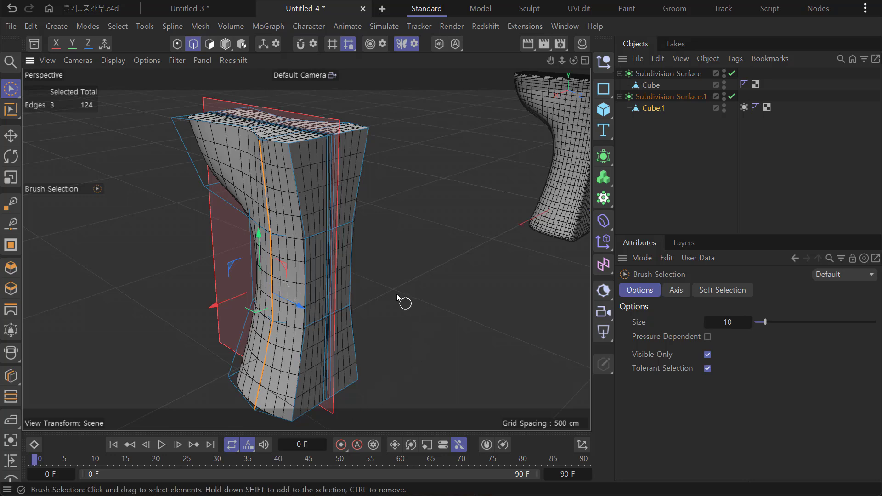
pyautogui.moveTo(395, 291); pyautogui.dragTo(563, 278)
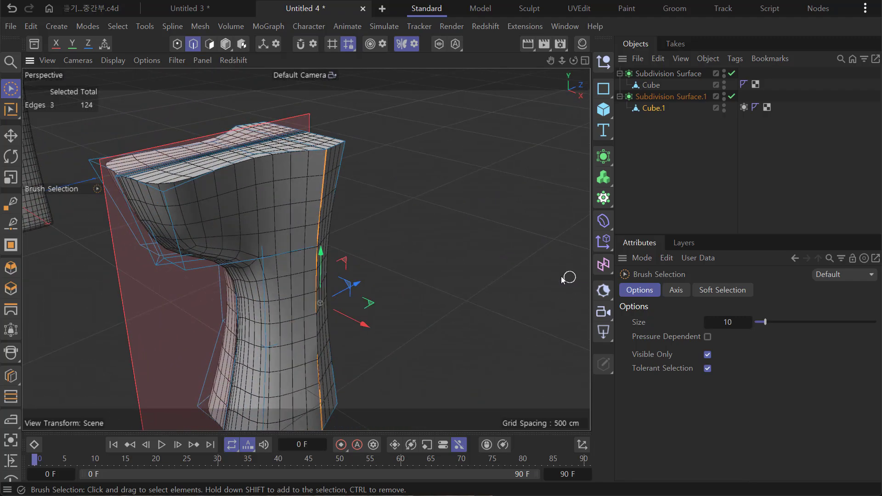
# Step: Compare with photo 7.jpg again and add a horizontal loop cut at 42.3949 % offset around the pillar's upper section
pyautogui.hotkey('alt', 'Tab')
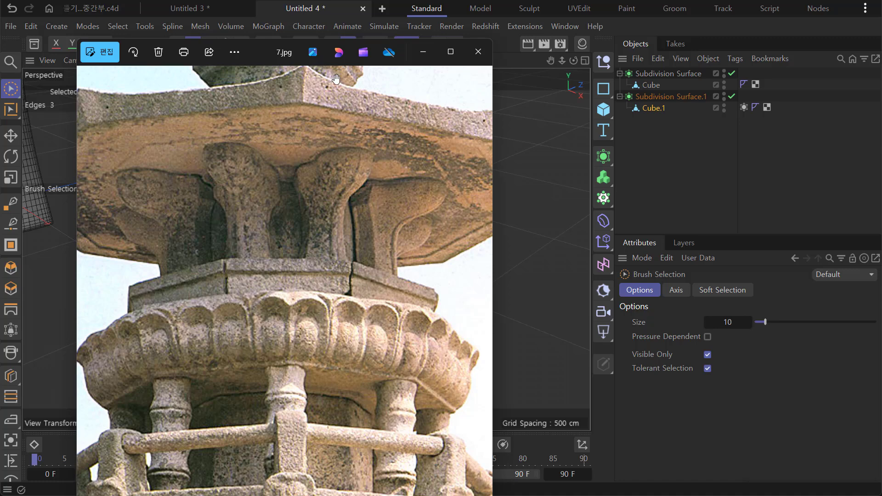
pyautogui.click(328, 8)
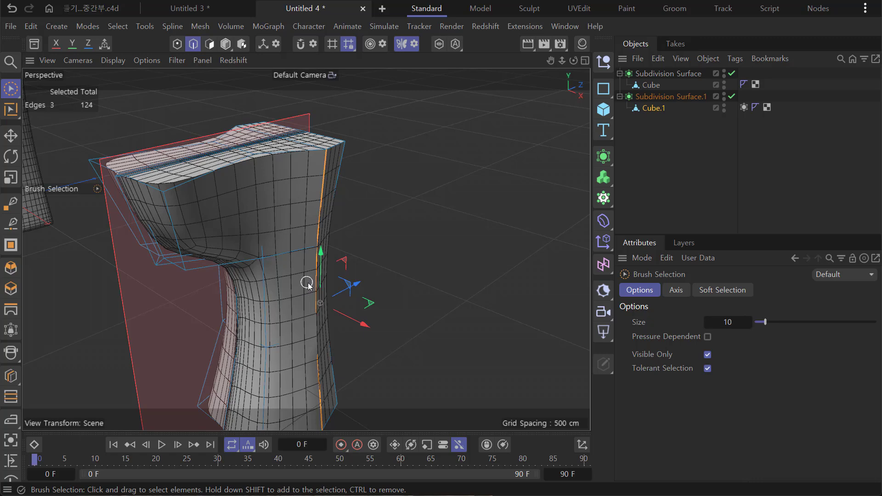
pyautogui.keyDown('alt'); pyautogui.moveTo(338, 244); pyautogui.dragTo(303, 187); pyautogui.keyUp('alt')
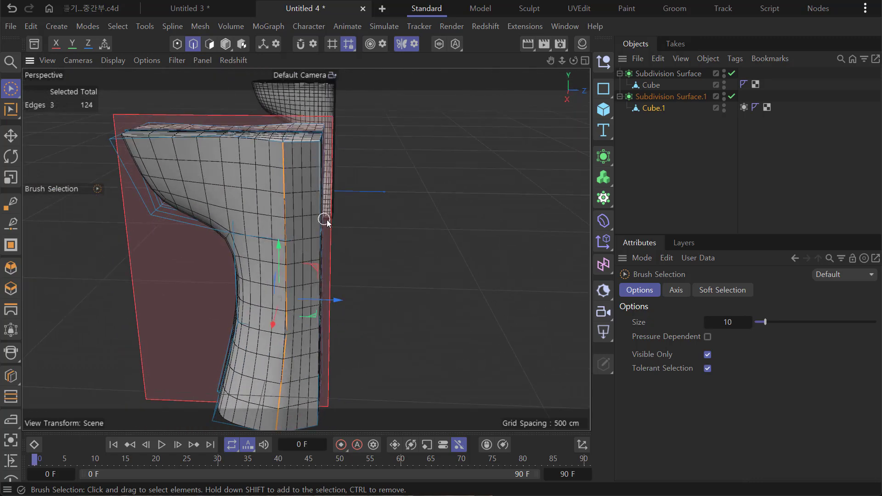
pyautogui.moveTo(327, 220)
pyautogui.keyDown('alt'); pyautogui.mouseDown()
pyautogui.moveTo(257, 225)
pyautogui.moveTo(308, 231)
pyautogui.moveTo(318, 243)
pyautogui.mouseUp(); pyautogui.keyUp('alt')
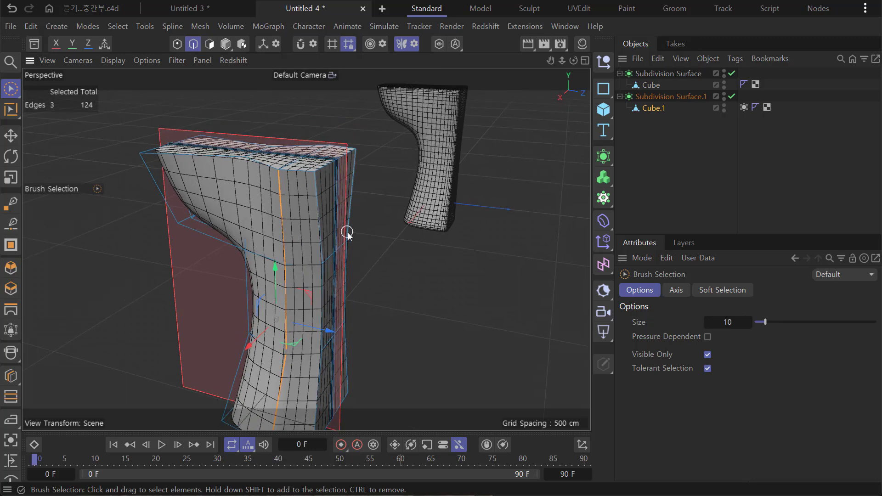
pyautogui.press('k')
pyautogui.press('l')
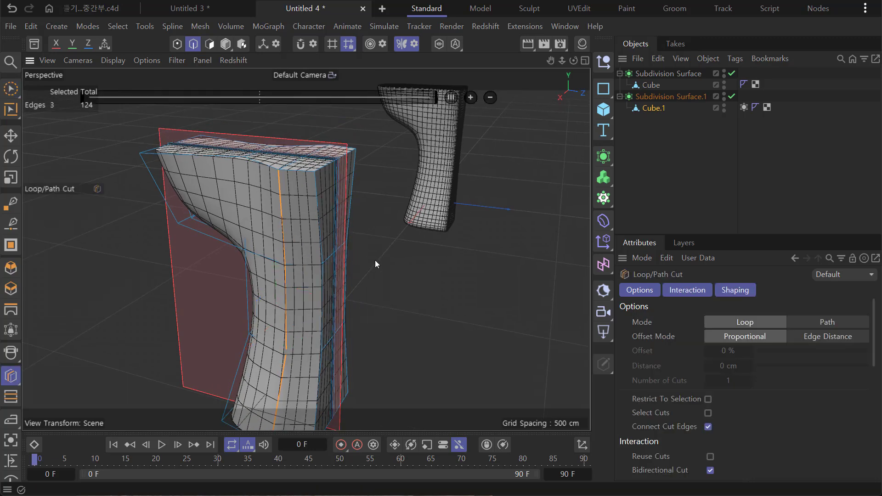
pyautogui.click(317, 213)
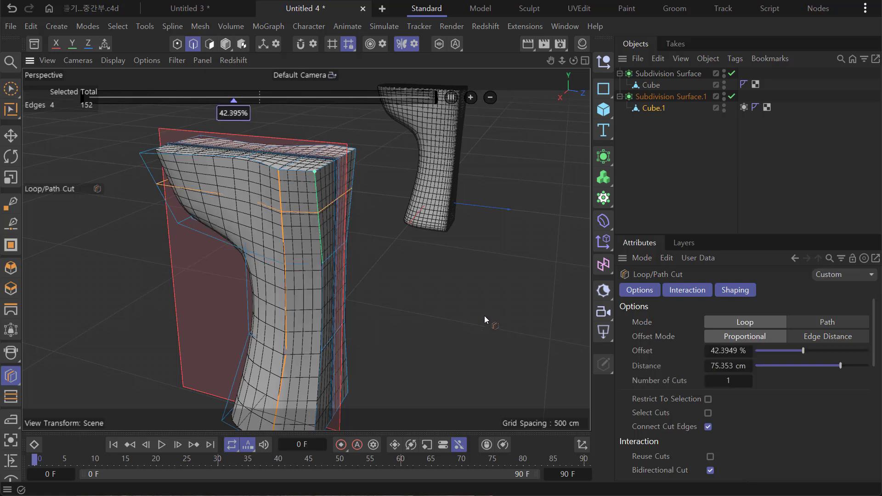
pyautogui.press('space')
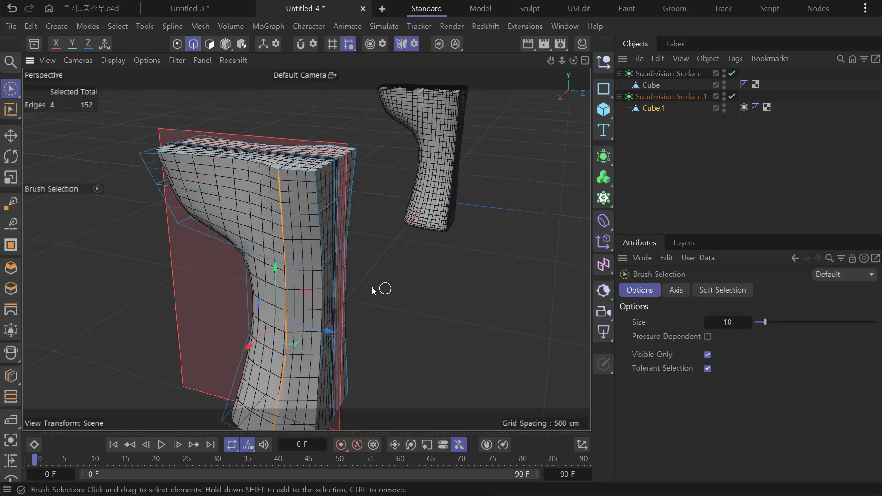
# Step: Select the new cut's short edge beside the rear corner, switch the axes to world coordinates, and move it outward along X
pyautogui.moveTo(345, 290)
pyautogui.keyDown('alt'); pyautogui.mouseDown()
pyautogui.moveTo(400, 307)
pyautogui.moveTo(391, 294)
pyautogui.mouseUp(); pyautogui.keyUp('alt')
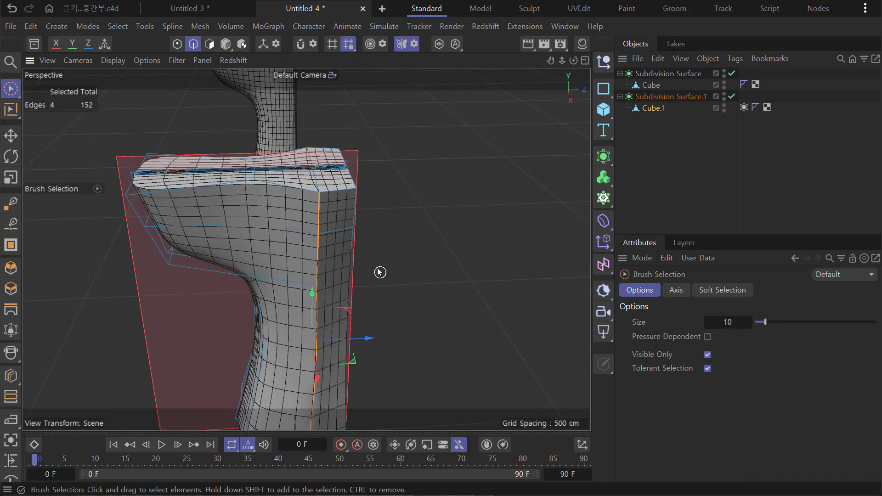
pyautogui.click(340, 233)
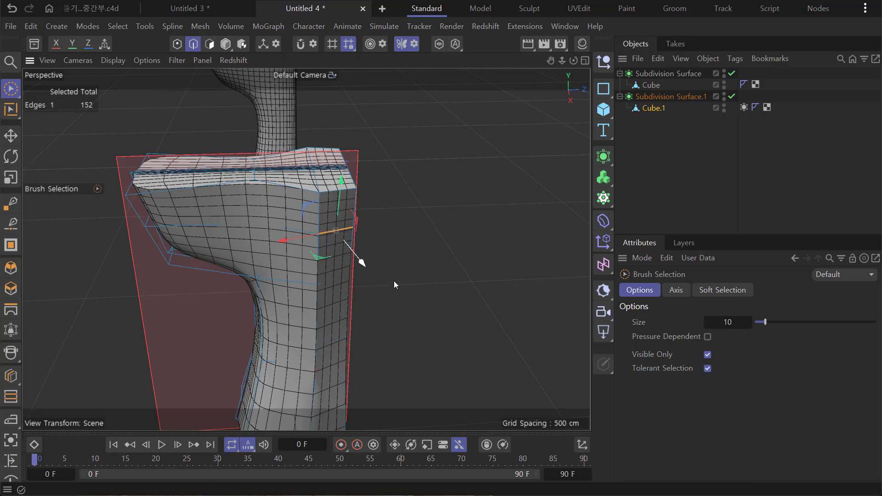
pyautogui.moveTo(468, 262)
pyautogui.keyDown('alt'); pyautogui.mouseDown()
pyautogui.moveTo(425, 284)
pyautogui.moveTo(422, 299)
pyautogui.mouseUp(); pyautogui.keyUp('alt')
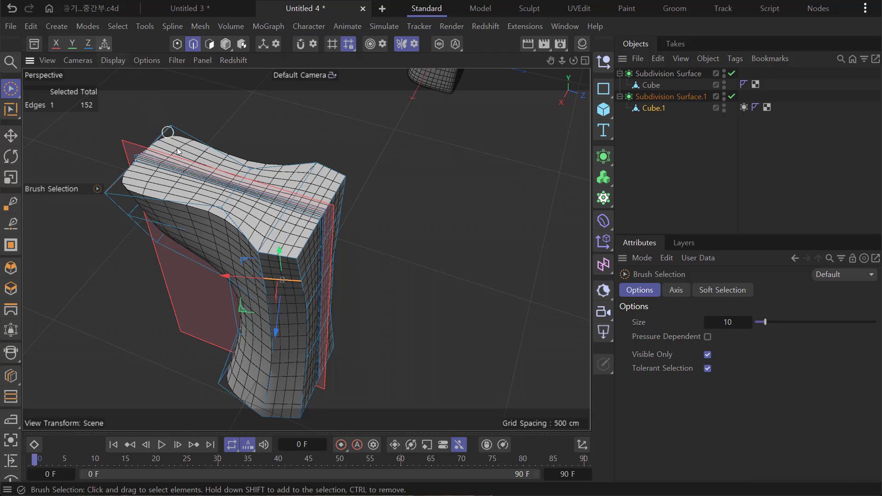
pyautogui.keyDown('alt'); pyautogui.moveTo(337, 328); pyautogui.dragTo(340, 275); pyautogui.keyUp('alt')
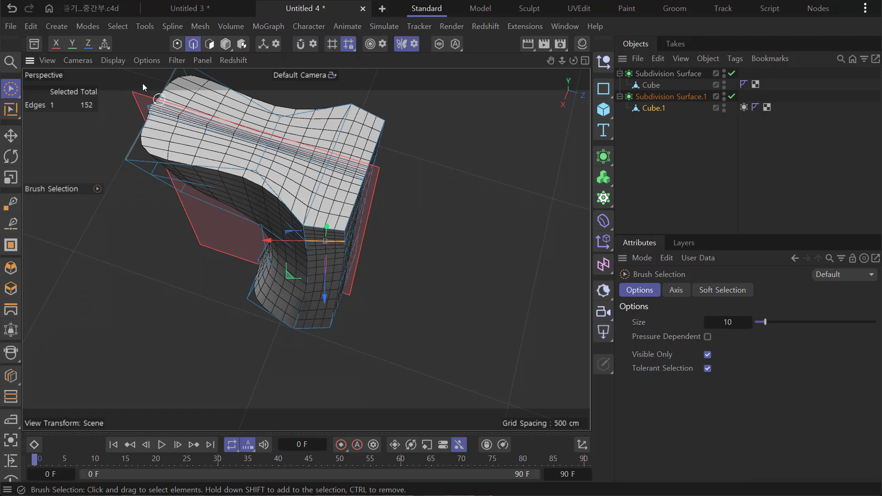
pyautogui.click(104, 44)
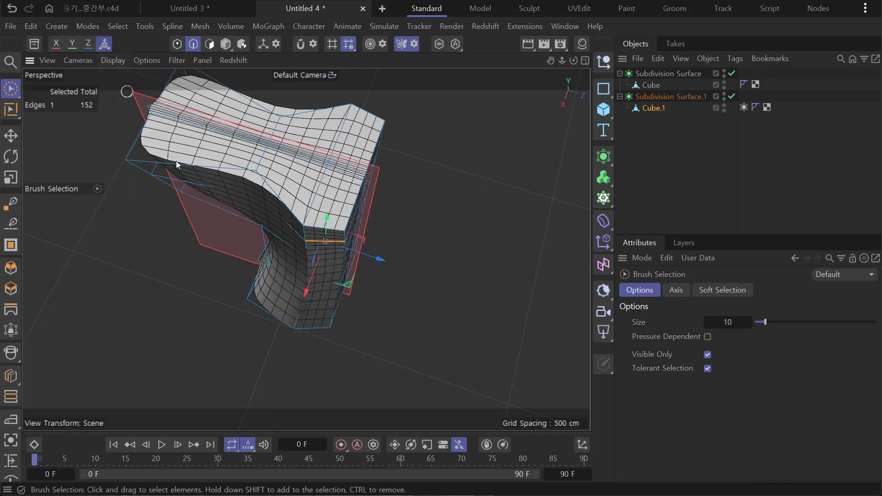
pyautogui.keyDown('alt'); pyautogui.moveTo(350, 332); pyautogui.dragTo(296, 315); pyautogui.keyUp('alt')
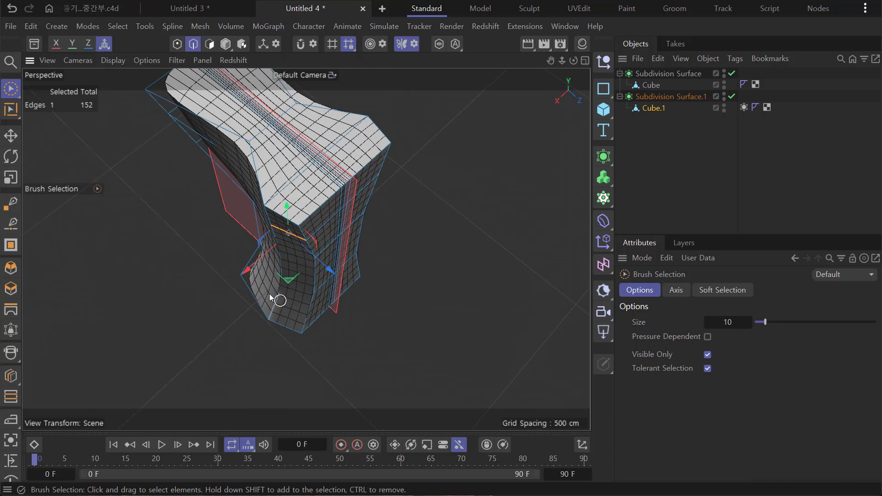
pyautogui.moveTo(247, 271); pyautogui.dragTo(235, 282)
pyautogui.keyDown('alt'); pyautogui.moveTo(316, 327); pyautogui.dragTo(243, 200); pyautogui.keyUp('alt')
pyautogui.scroll(3, 301, 251)
pyautogui.keyDown('alt'); pyautogui.moveTo(306, 249); pyautogui.dragTo(273, 294, button='middle'); pyautogui.keyUp('alt')
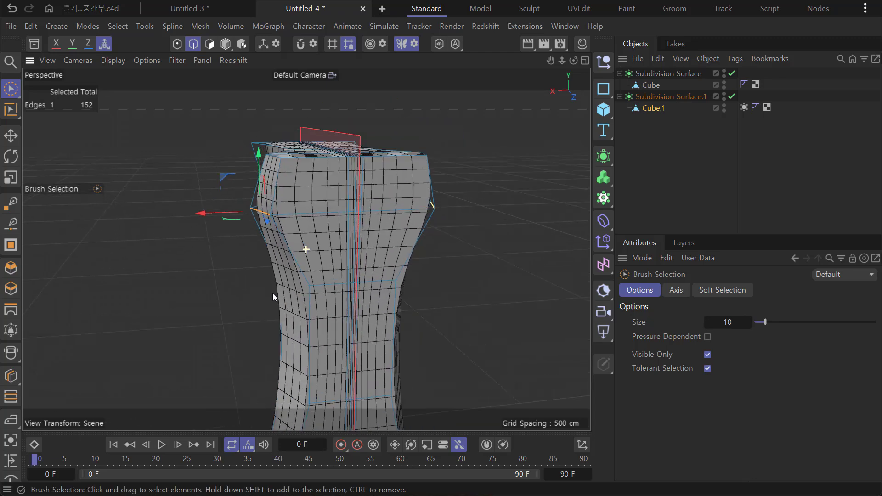
pyautogui.keyDown('alt'); pyautogui.moveTo(273, 296); pyautogui.dragTo(294, 370); pyautogui.keyUp('alt')
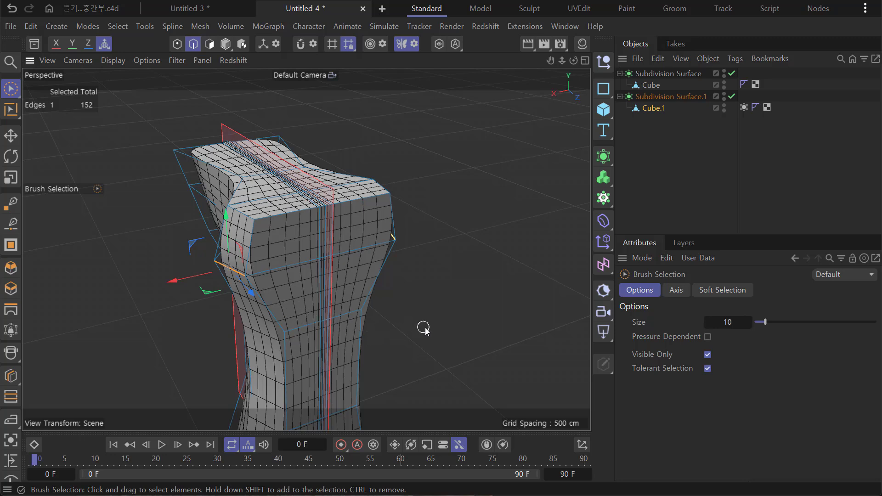
# Step: Inspect the widened pillar head from the side and rear and turn symmetry off
pyautogui.press('.')
pyautogui.moveTo(427, 327)
pyautogui.mouseDown()
pyautogui.moveTo(478, 310)
pyautogui.moveTo(391, 302)
pyautogui.moveTo(342, 247)
pyautogui.moveTo(365, 230)
pyautogui.moveTo(571, 273)
pyautogui.mouseUp()
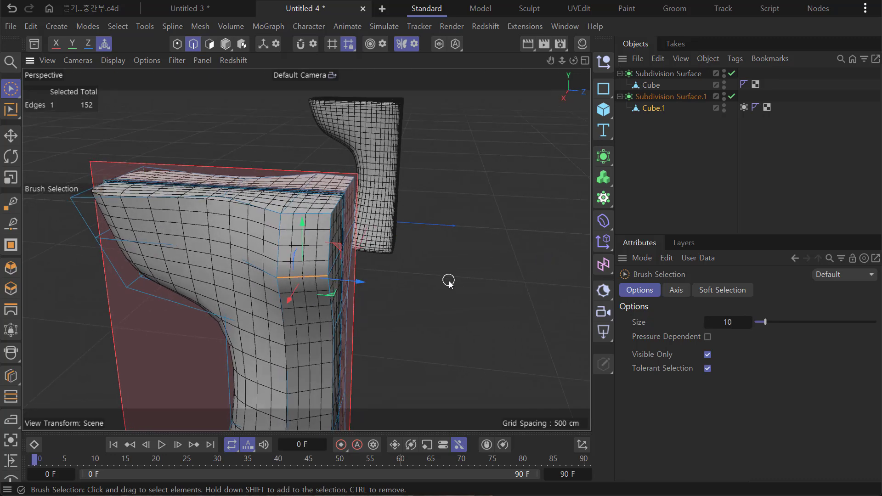
pyautogui.click(402, 43)
pyautogui.scroll(-4, 247, 280)
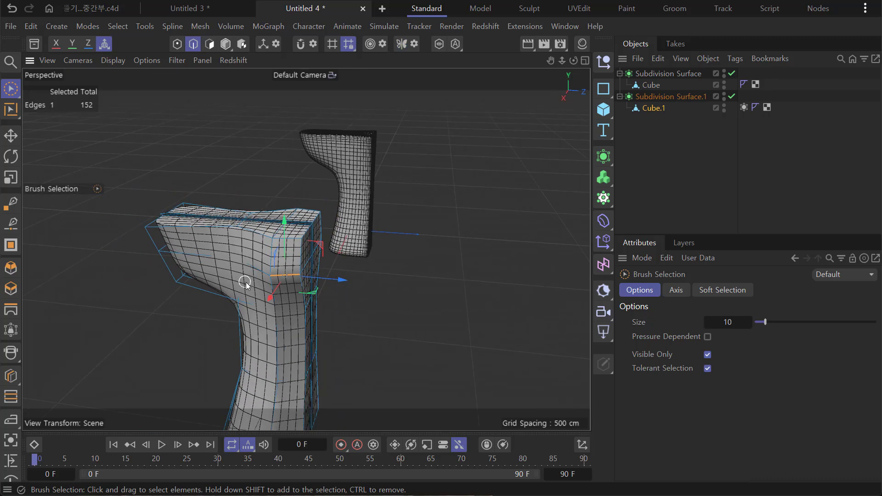
# Step: Examine the pillar head from above, turn symmetry on, and switch to point editing
pyautogui.keyDown('alt'); pyautogui.moveTo(244, 282); pyautogui.dragTo(361, 307); pyautogui.keyUp('alt')
pyautogui.keyDown('alt'); pyautogui.moveTo(331, 305); pyautogui.dragTo(365, 275, button='middle'); pyautogui.keyUp('alt')
pyautogui.keyDown('alt'); pyautogui.moveTo(366, 275); pyautogui.dragTo(359, 321); pyautogui.keyUp('alt')
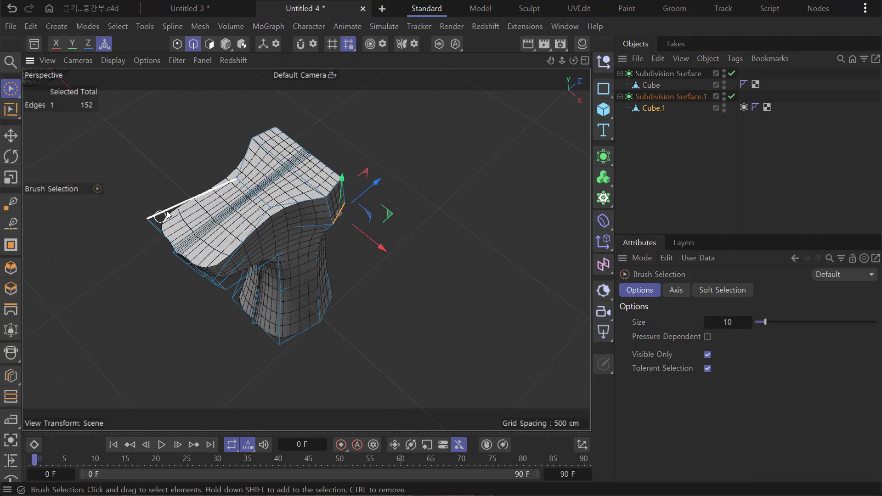
pyautogui.scroll(2, 177, 252)
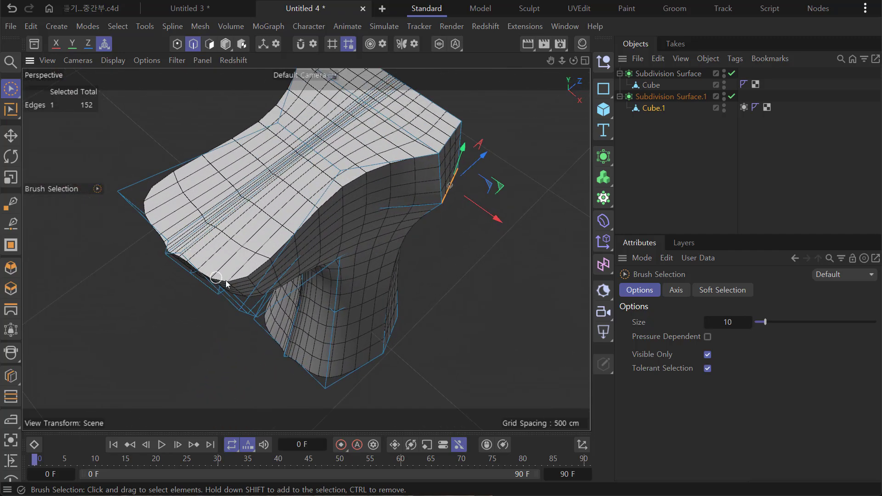
pyautogui.keyDown('alt'); pyautogui.moveTo(237, 292); pyautogui.dragTo(222, 268); pyautogui.keyUp('alt')
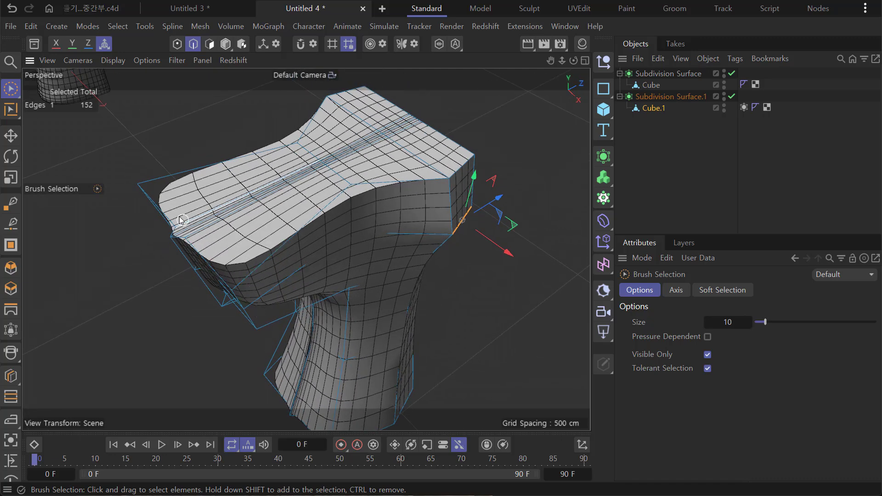
pyautogui.hotkey('shift', 'y')
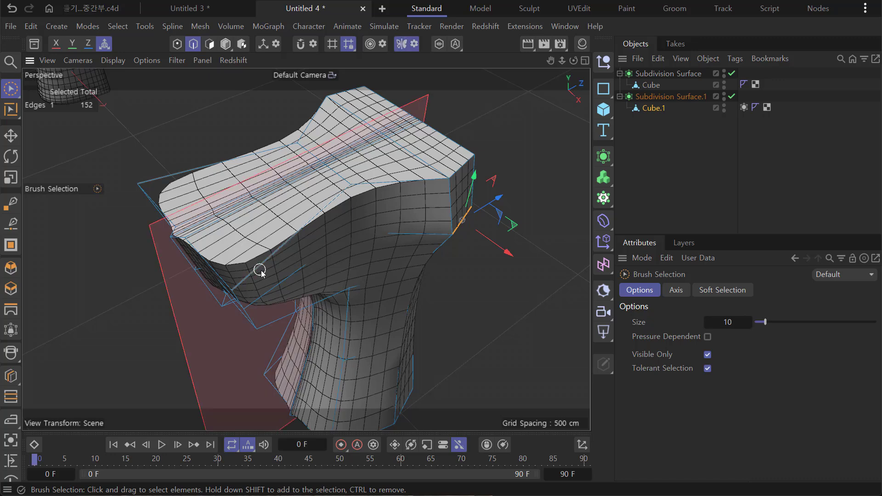
pyautogui.click(177, 44)
pyautogui.scroll(1, 202, 230)
pyautogui.scroll(1, 202, 230)
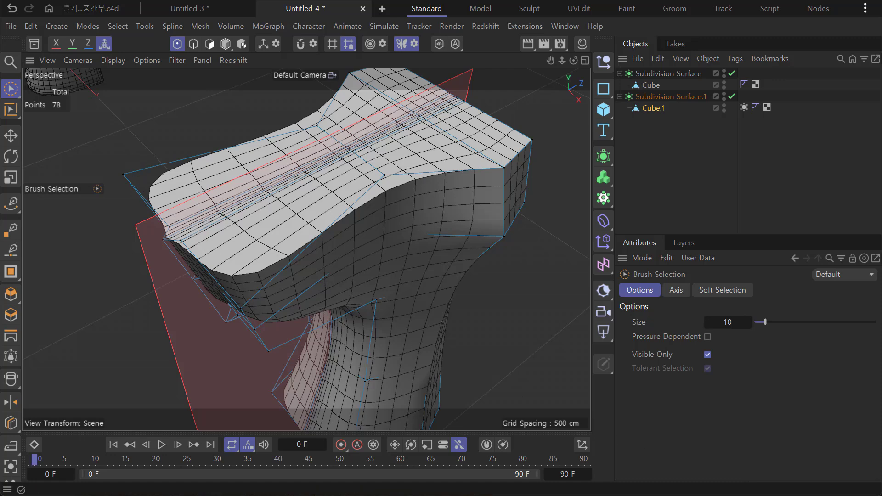
# Step: Select the symmetric control points running from the head's front side corners through the neck down to the base
pyautogui.click(240, 308)
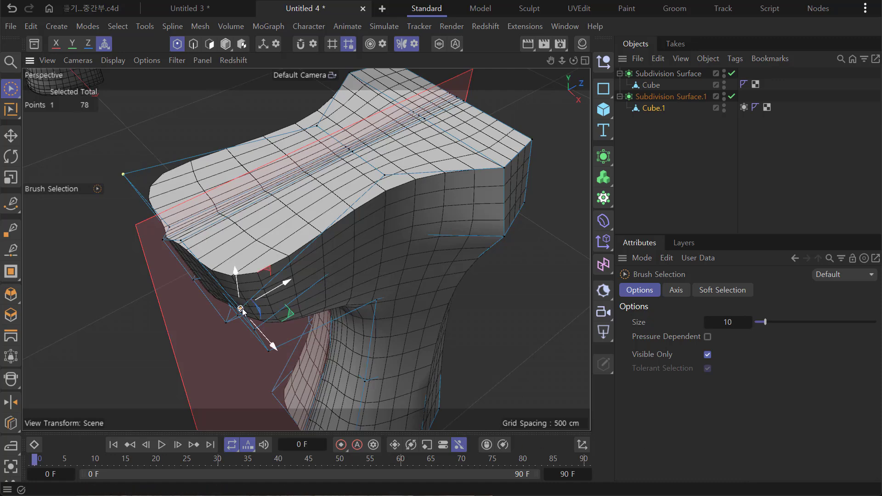
pyautogui.keyDown('alt'); pyautogui.moveTo(258, 320); pyautogui.dragTo(293, 293); pyautogui.keyUp('alt')
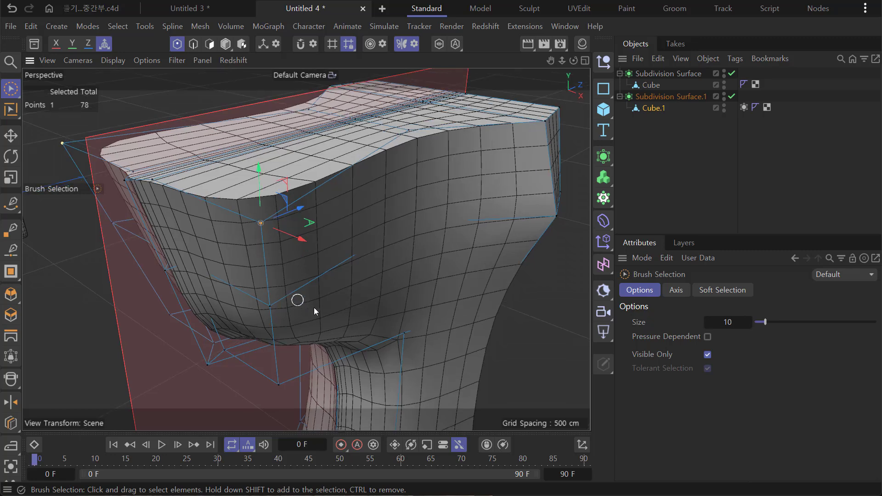
pyautogui.keyDown('shift'); pyautogui.click(270, 306); pyautogui.keyUp('shift')
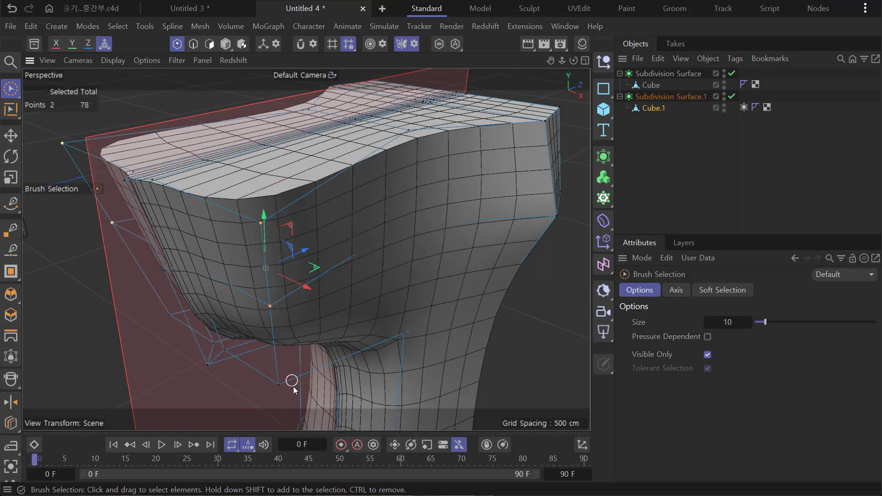
pyautogui.keyDown('shift'); pyautogui.click(279, 385); pyautogui.keyUp('shift')
pyautogui.keyDown('shift'); pyautogui.click(406, 336); pyautogui.keyUp('shift')
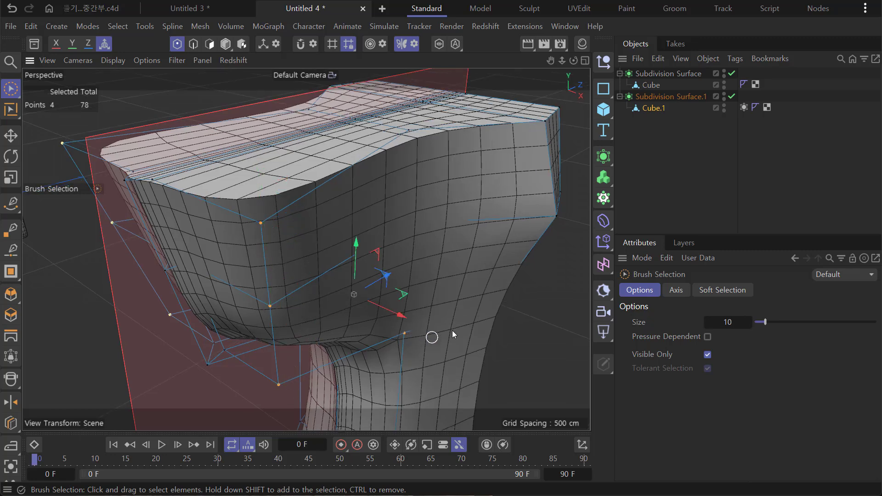
pyautogui.scroll(-3, 451, 334)
pyautogui.keyDown('alt'); pyautogui.moveTo(442, 361); pyautogui.dragTo(446, 186, button='middle'); pyautogui.keyUp('alt')
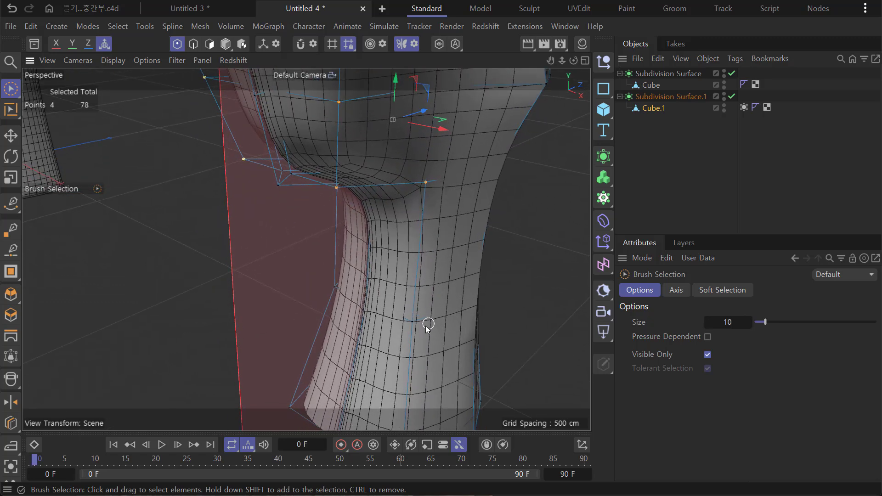
pyautogui.keyDown('shift'); pyautogui.click(412, 321); pyautogui.keyUp('shift')
pyautogui.keyDown('alt'); pyautogui.moveTo(413, 321); pyautogui.dragTo(435, 263); pyautogui.keyUp('alt')
pyautogui.scroll(-4, 441, 348)
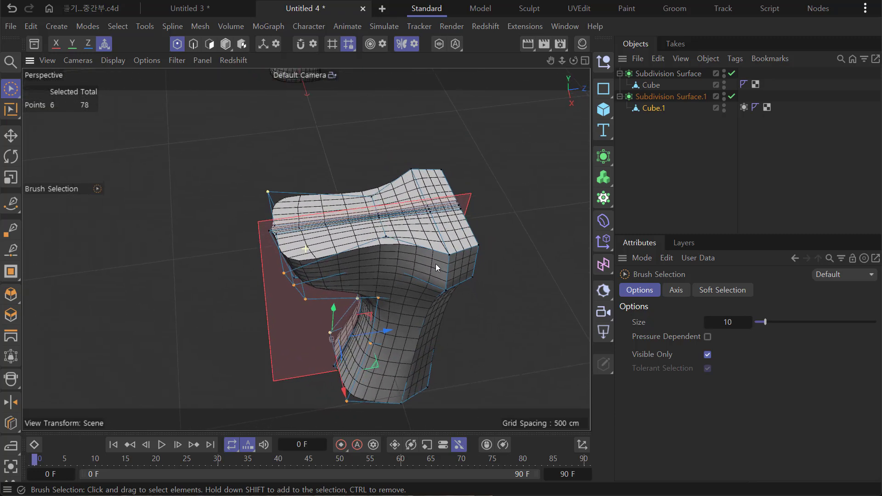
pyautogui.keyDown('alt'); pyautogui.moveTo(404, 335); pyautogui.dragTo(407, 274); pyautogui.keyUp('alt')
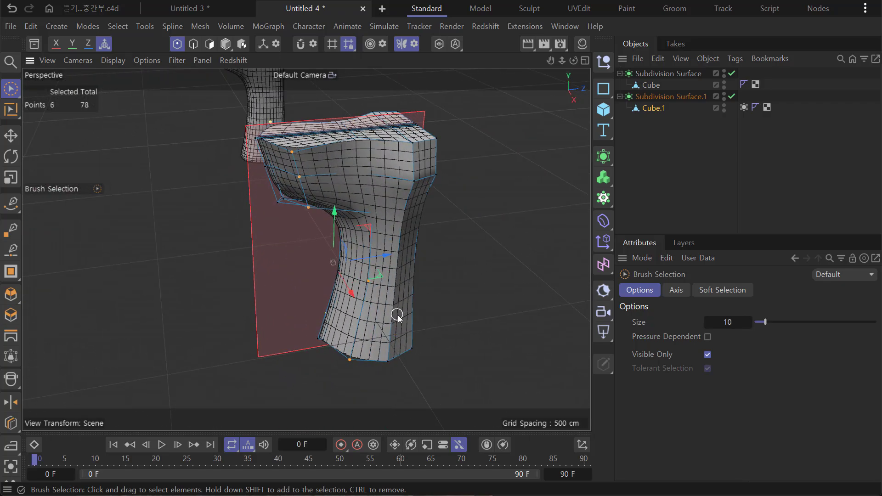
# Step: Turn symmetry off and switch from point editing to model mode
pyautogui.hotkey('shift', 'y')
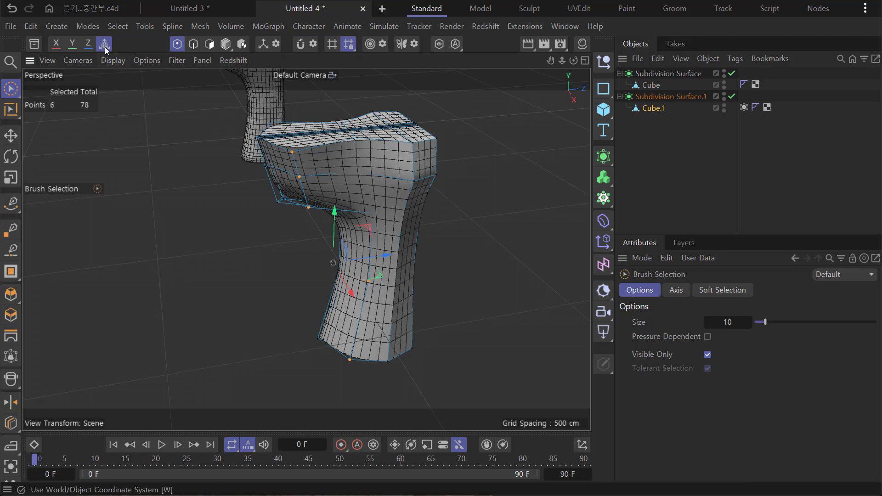
pyautogui.keyDown('alt'); pyautogui.moveTo(247, 219); pyautogui.dragTo(281, 228); pyautogui.keyUp('alt')
pyautogui.click(225, 45)
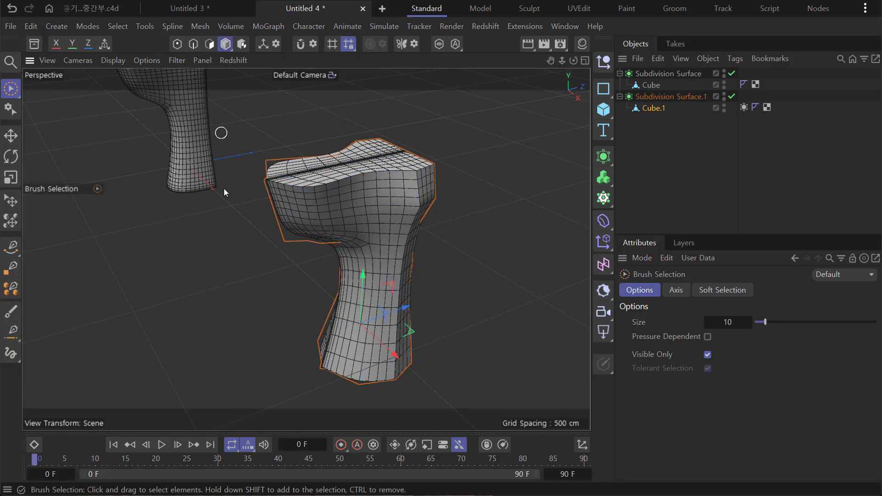
# Step: Display the viewport with smooth shading without wireframe lines and inspect the pillar's shape
pyautogui.keyDown('alt'); pyautogui.moveTo(224, 188); pyautogui.dragTo(338, 265); pyautogui.keyUp('alt')
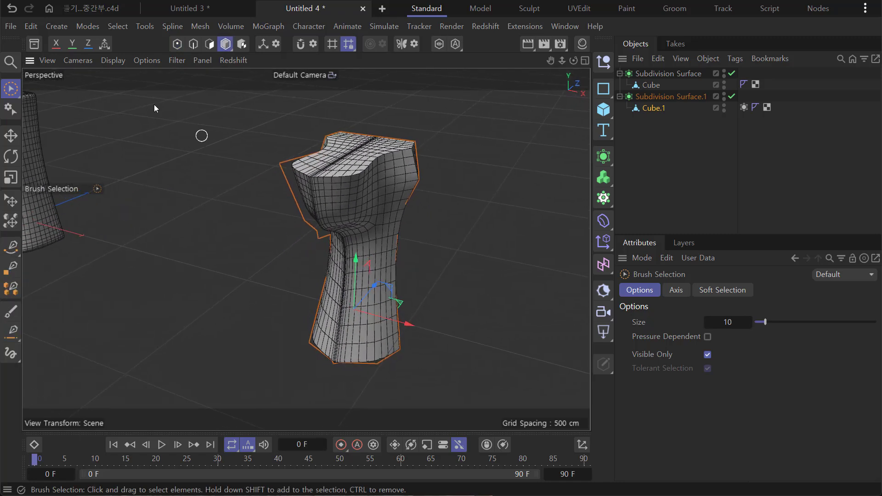
pyautogui.click(109, 61)
pyautogui.click(129, 96)
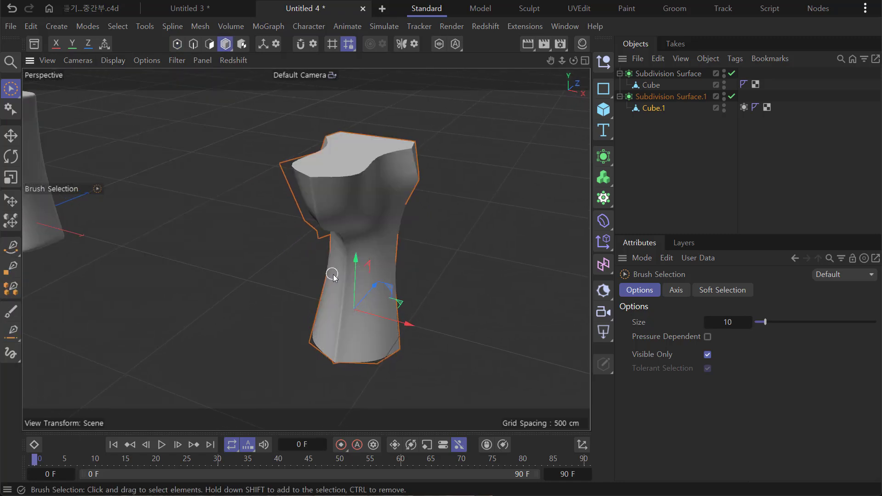
pyautogui.keyDown('alt'); pyautogui.moveTo(332, 274); pyautogui.dragTo(350, 247); pyautogui.keyUp('alt')
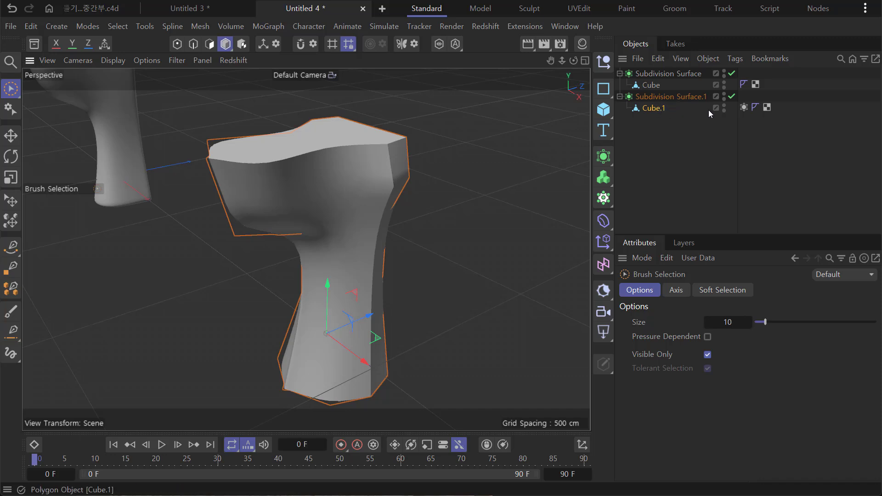
# Step: Show the SDS Weight tag of Cube.1 and examine the weighted edges around the pillar's head, rear and base
pyautogui.click(744, 108)
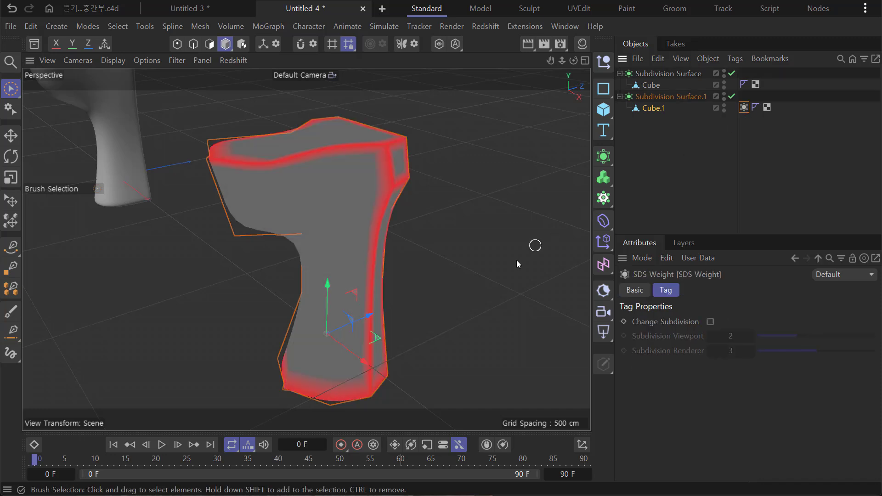
pyautogui.keyDown('alt'); pyautogui.moveTo(429, 258); pyautogui.dragTo(384, 264); pyautogui.keyUp('alt')
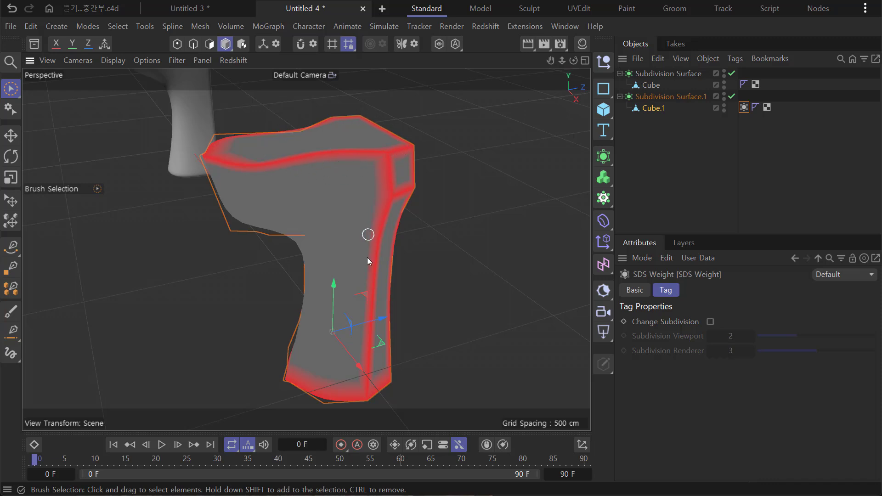
pyautogui.keyDown('alt'); pyautogui.moveTo(482, 318); pyautogui.dragTo(414, 239); pyautogui.keyUp('alt')
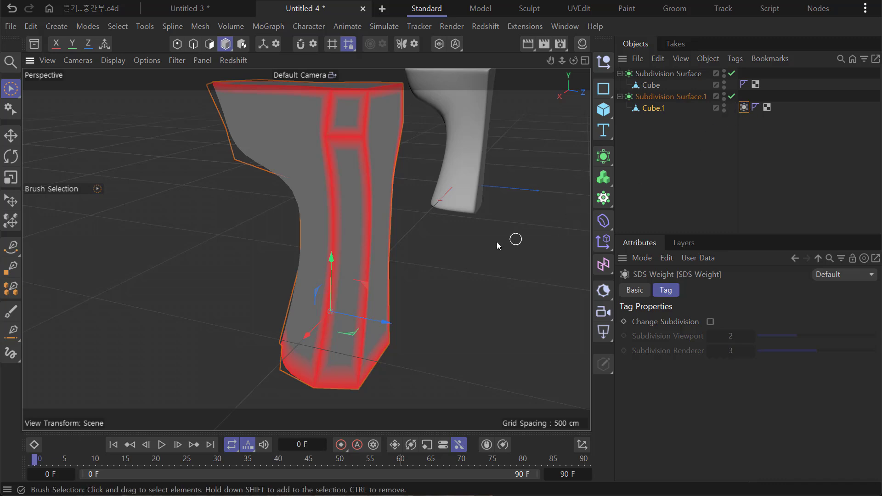
# Step: Clear the object and tag selection, switch to Rectangle Selection, and check the shaded pillar from the front side
pyautogui.click(478, 307)
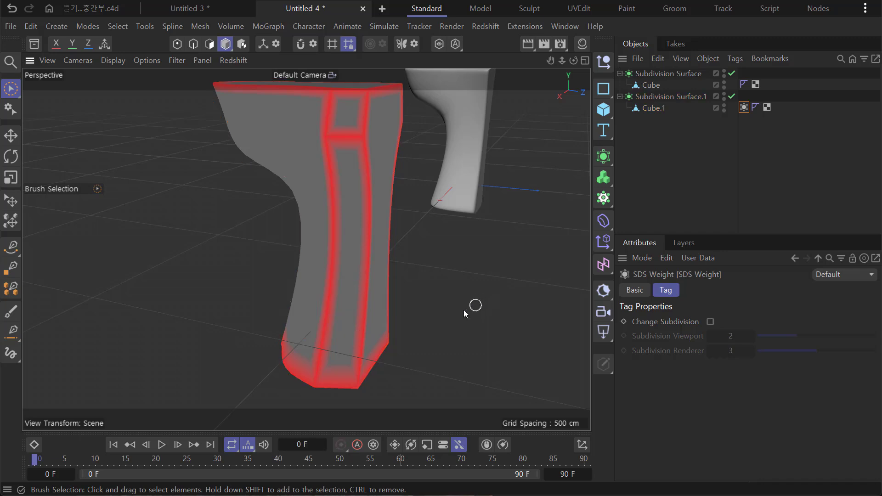
pyautogui.click(11, 89)
pyautogui.click(60, 126)
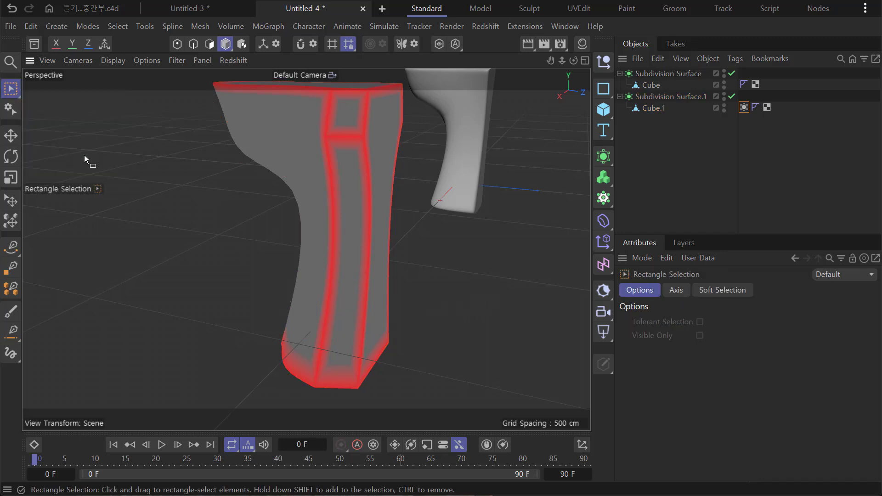
pyautogui.click(458, 309)
pyautogui.moveTo(457, 308)
pyautogui.keyDown('alt'); pyautogui.mouseDown()
pyautogui.moveTo(492, 329)
pyautogui.moveTo(500, 301)
pyautogui.moveTo(473, 289)
pyautogui.moveTo(459, 305)
pyautogui.moveTo(450, 301)
pyautogui.moveTo(466, 296)
pyautogui.mouseUp(); pyautogui.keyUp('alt')
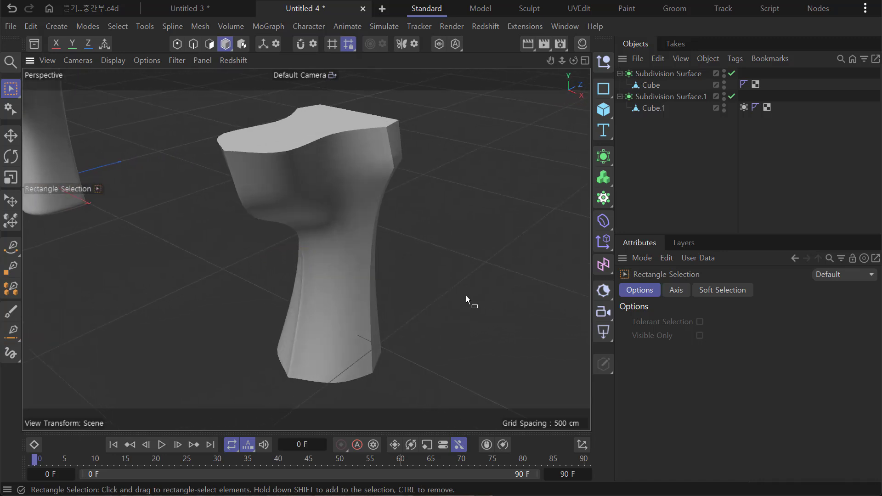